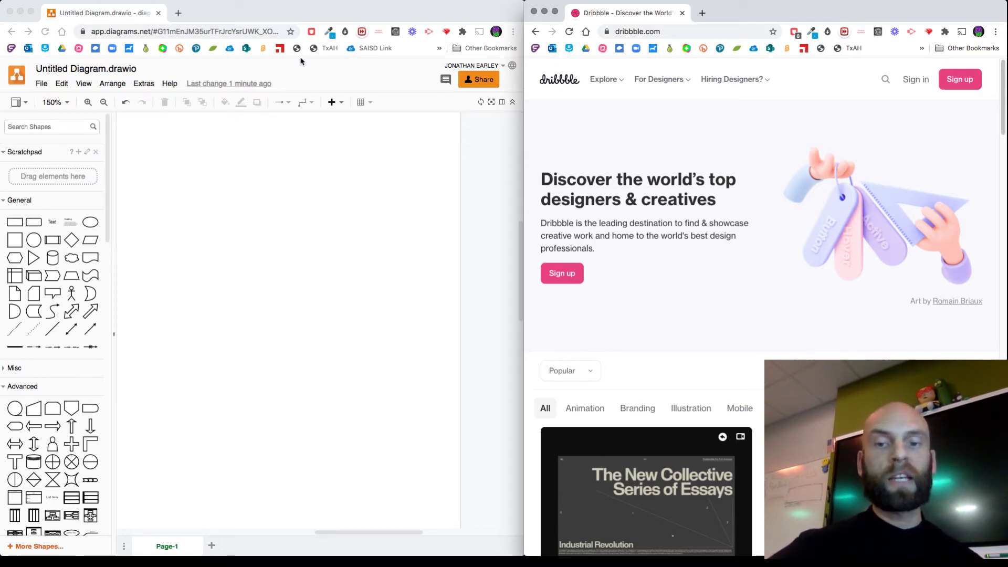
Bring the blank draw.io diagram window to the front beside the Dribbble homepage
{"action": "left_click", "coordinate": [281, 146]}
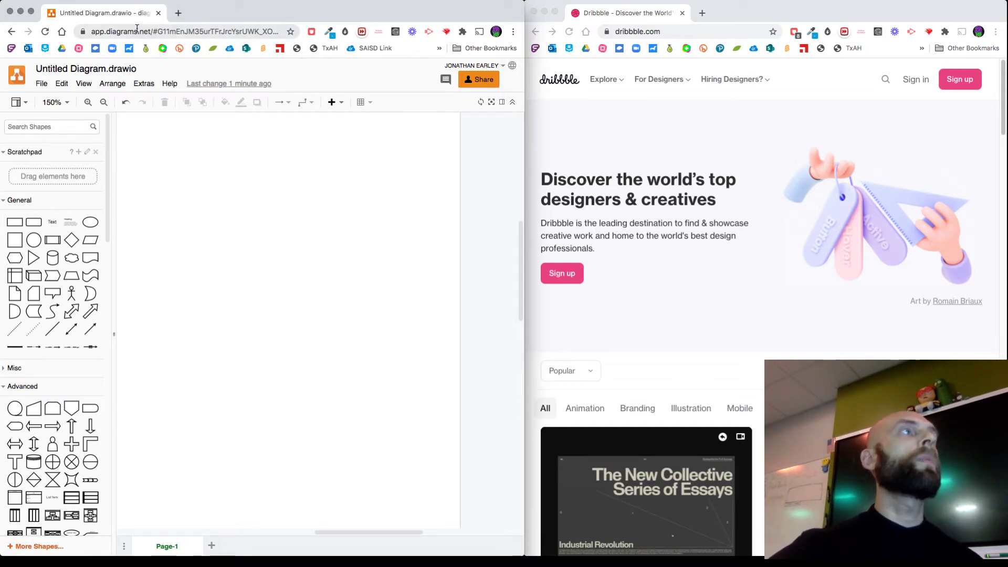
Go to the diagrams.net editor in the browser
{"action": "left_click", "coordinate": [189, 31]}
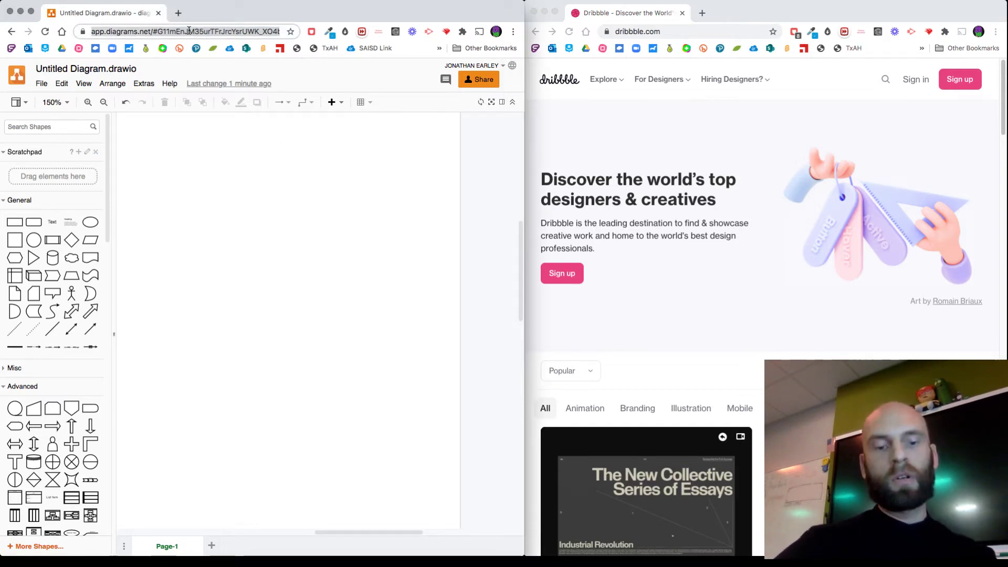
{"action": "type", "text": "draw."}
{"action": "key", "text": "Return"}
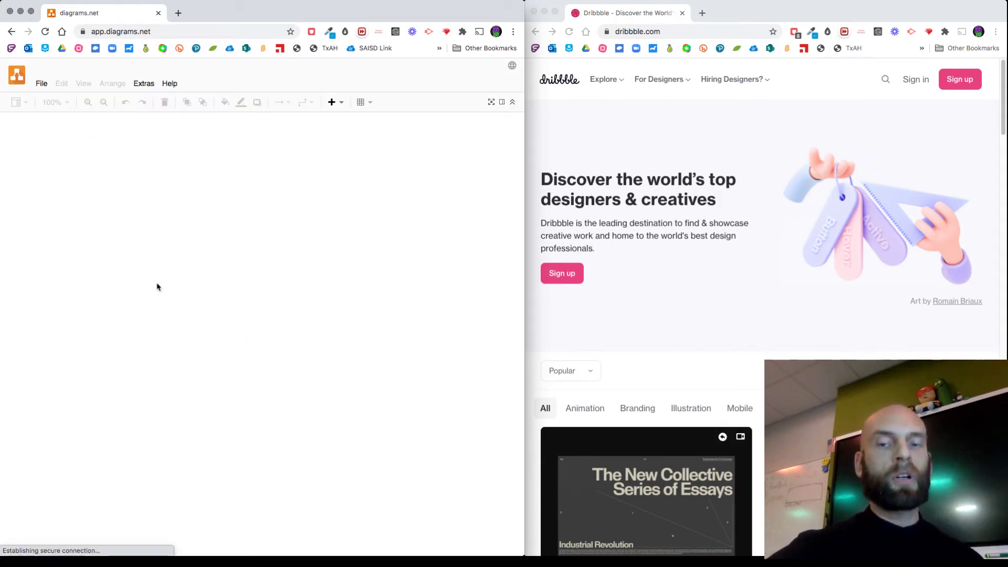
Create a Blank Diagram stored in the Google Drive root folder
{"action": "left_click", "coordinate": [226, 242]}
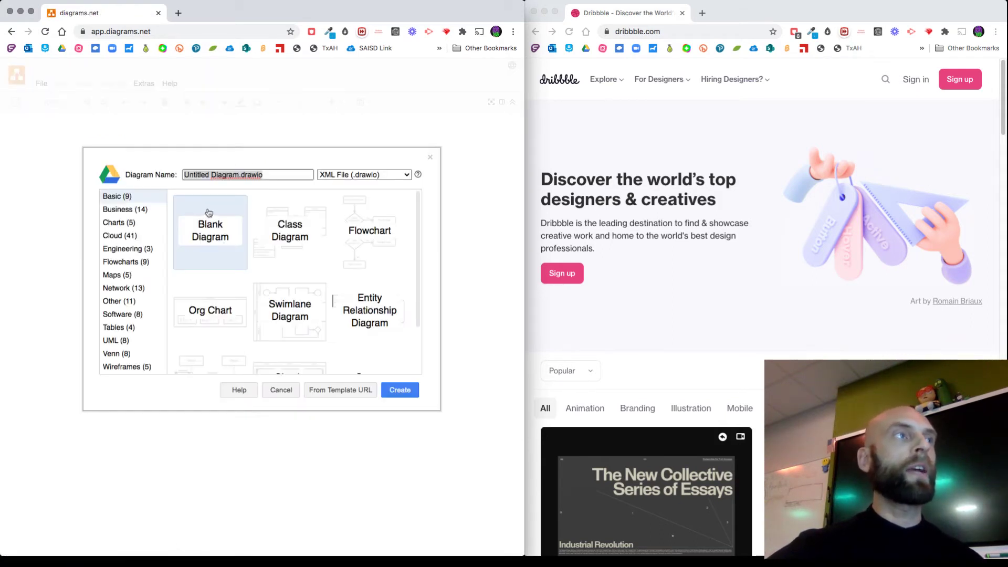
{"action": "left_click", "coordinate": [221, 239]}
{"action": "left_click", "coordinate": [397, 390]}
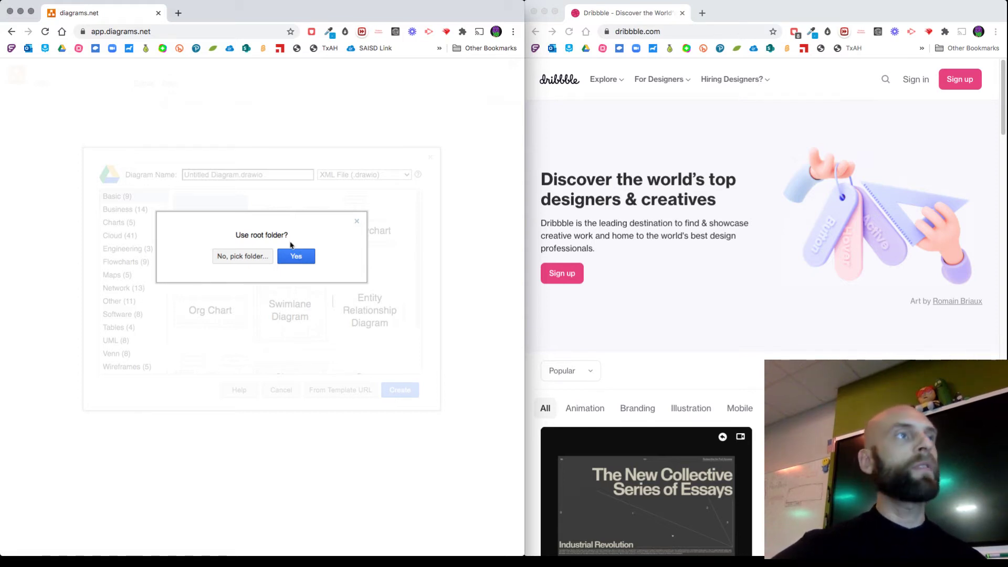
{"action": "left_click", "coordinate": [298, 255]}
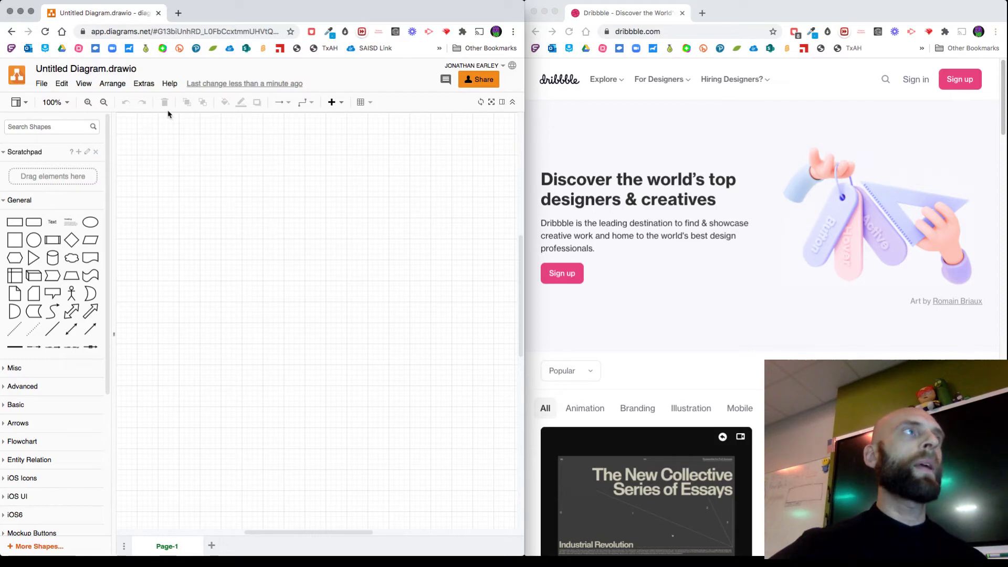
Uncheck Grid in the View menu so the draw.io page is plain white
{"action": "left_click", "coordinate": [85, 87]}
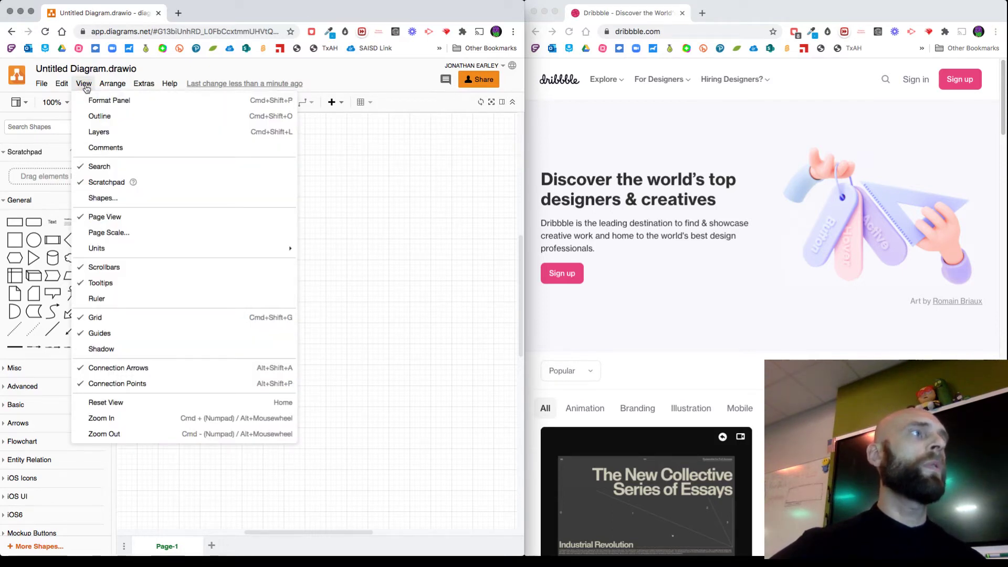
{"action": "left_click", "coordinate": [114, 318]}
{"action": "left_click", "coordinate": [84, 83]}
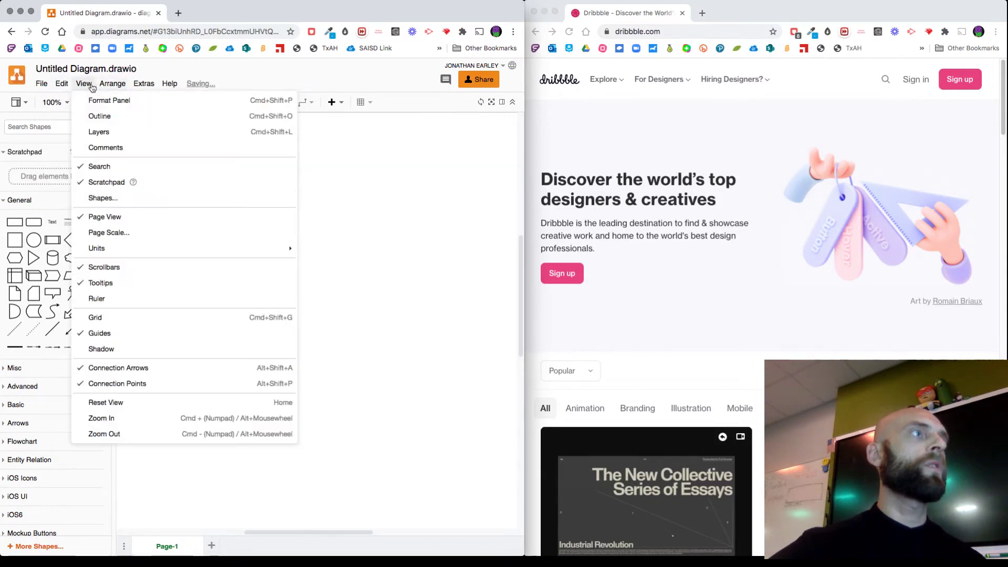
{"action": "mouse_move", "coordinate": [106, 257]}
{"action": "left_click", "coordinate": [120, 332]}
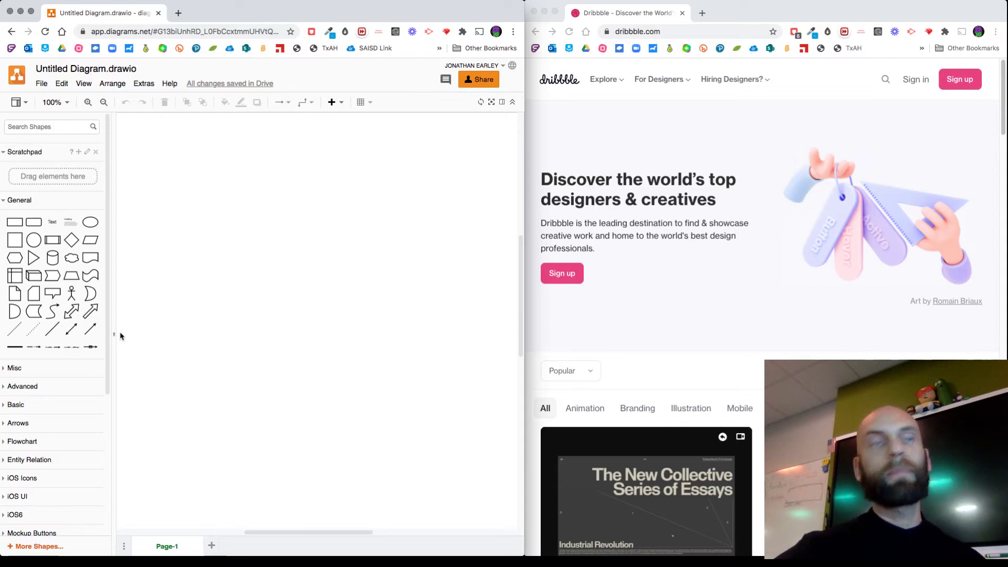
{"action": "left_click", "coordinate": [526, 204]}
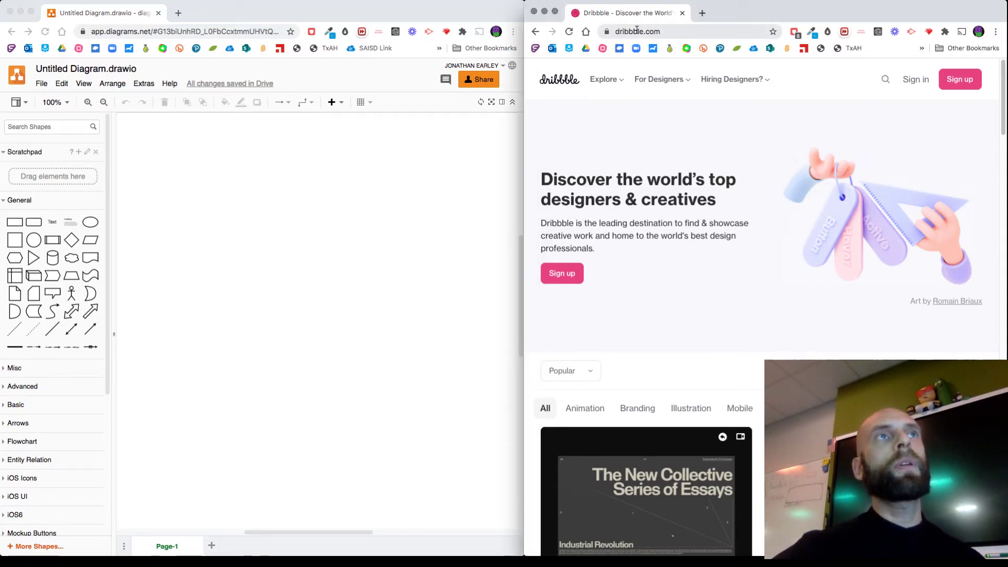
Browse Popular Mobile shots and open the Momonyetan App Design - To Do List image full size
{"action": "mouse_move", "coordinate": [629, 101]}
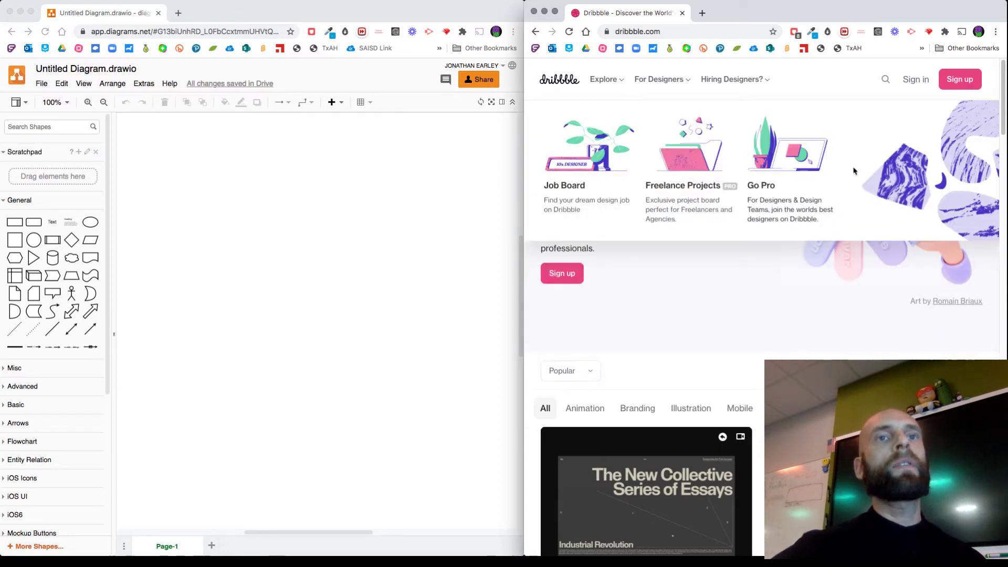
{"action": "scroll", "coordinate": [767, 273], "scroll_direction": "down", "scroll_amount": 3}
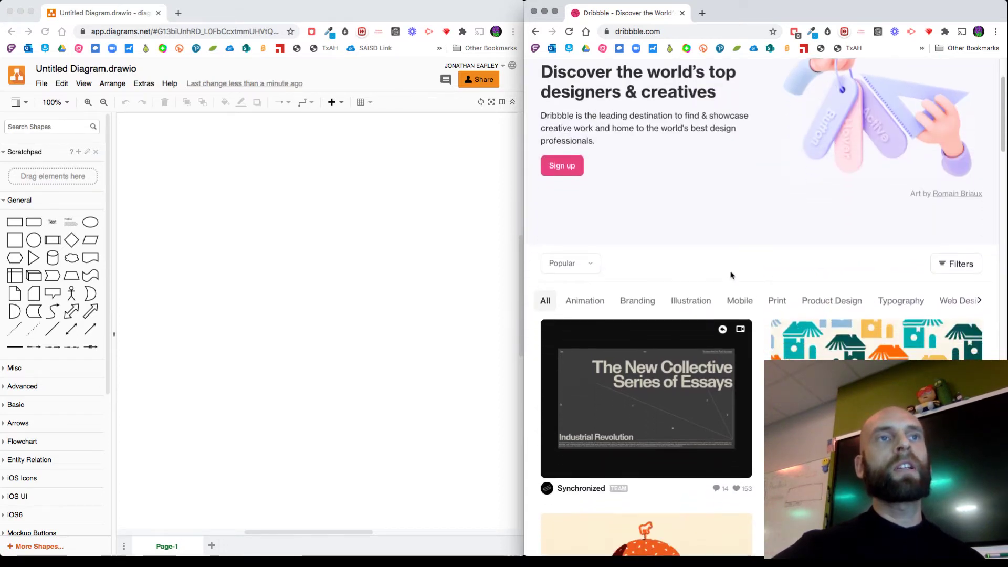
{"action": "left_click", "coordinate": [737, 305]}
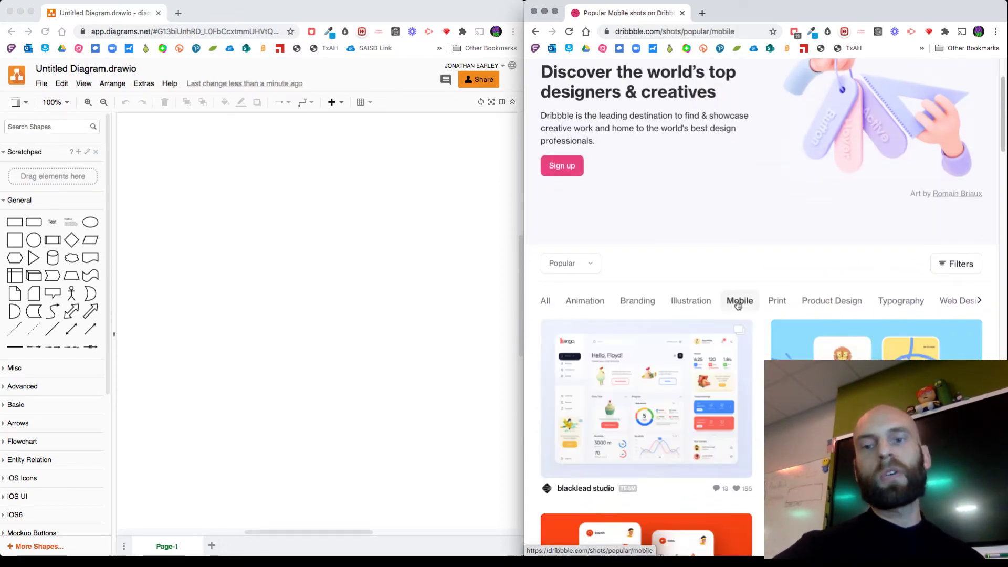
{"action": "scroll", "coordinate": [699, 232], "scroll_direction": "down", "scroll_amount": 5}
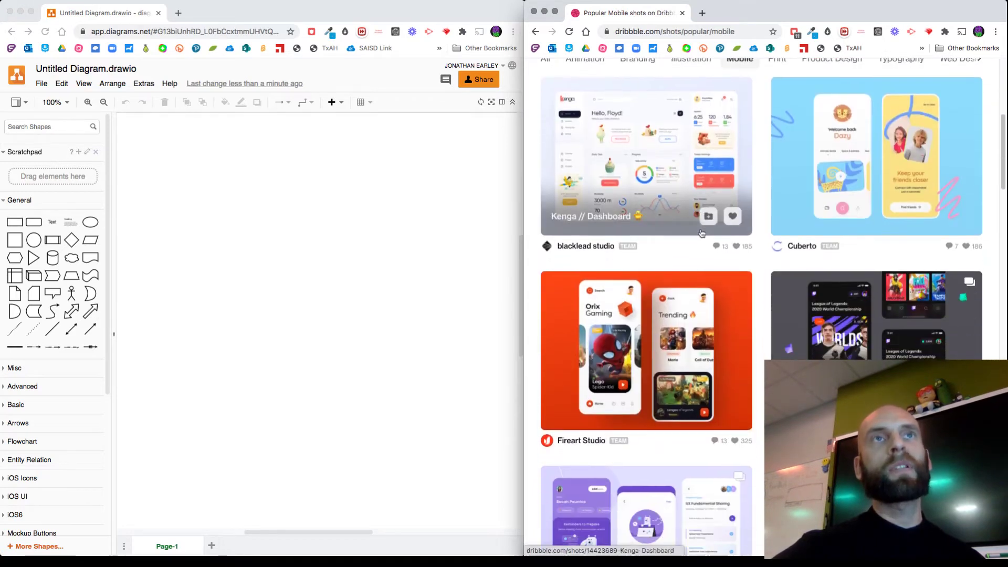
{"action": "scroll", "coordinate": [701, 237], "scroll_direction": "down", "scroll_amount": 5}
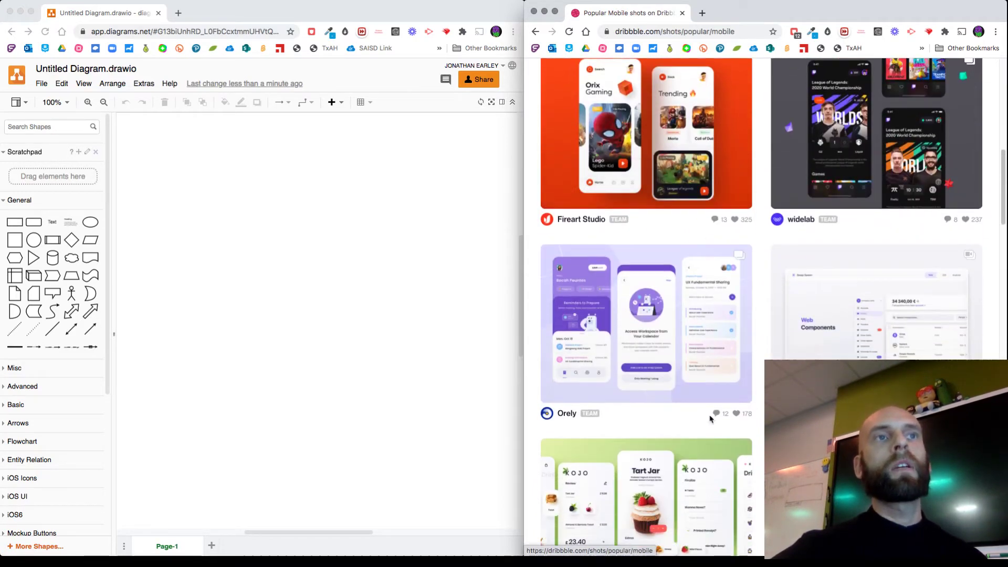
{"action": "scroll", "coordinate": [701, 248], "scroll_direction": "down", "scroll_amount": 2}
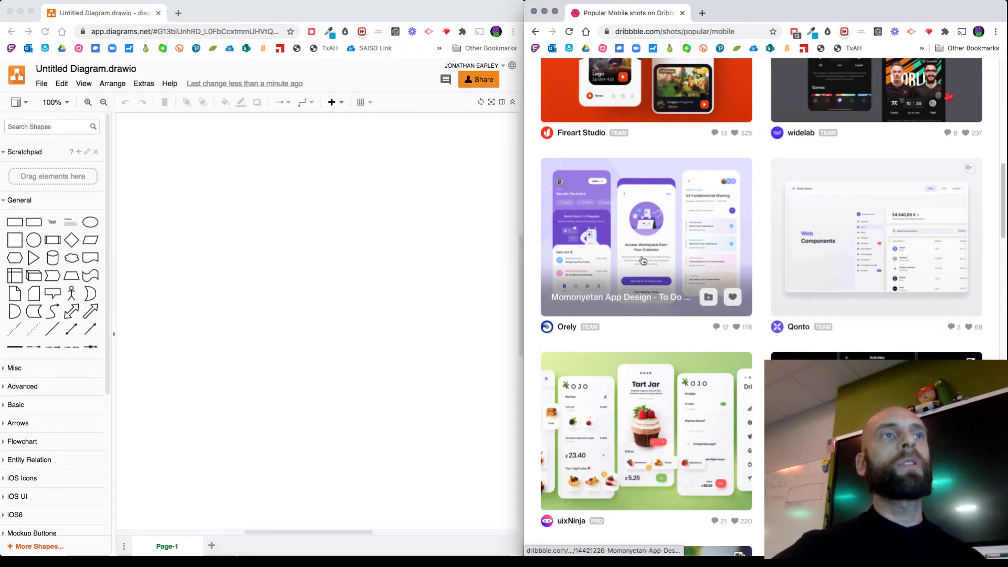
{"action": "left_click", "coordinate": [633, 236]}
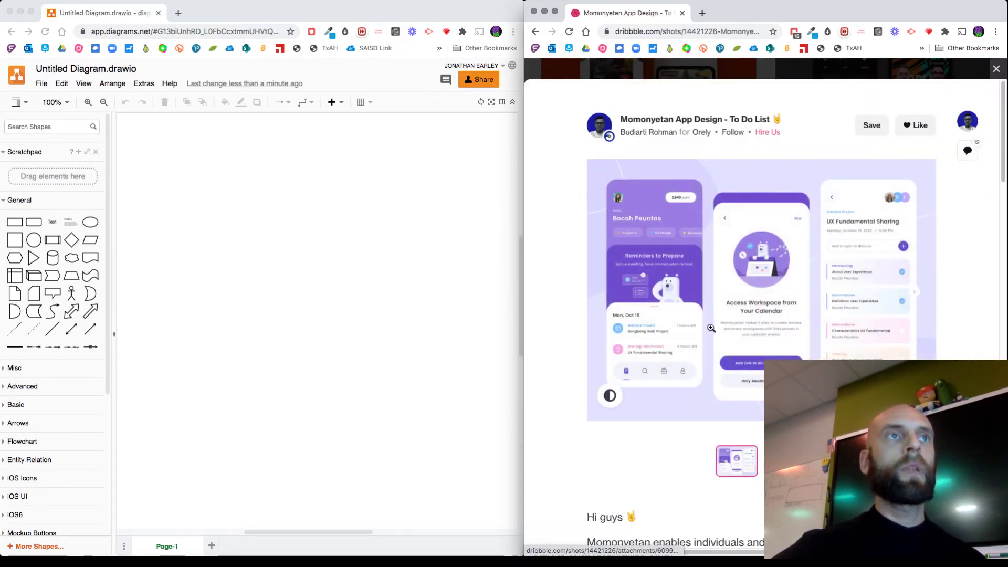
{"action": "left_click", "coordinate": [749, 303]}
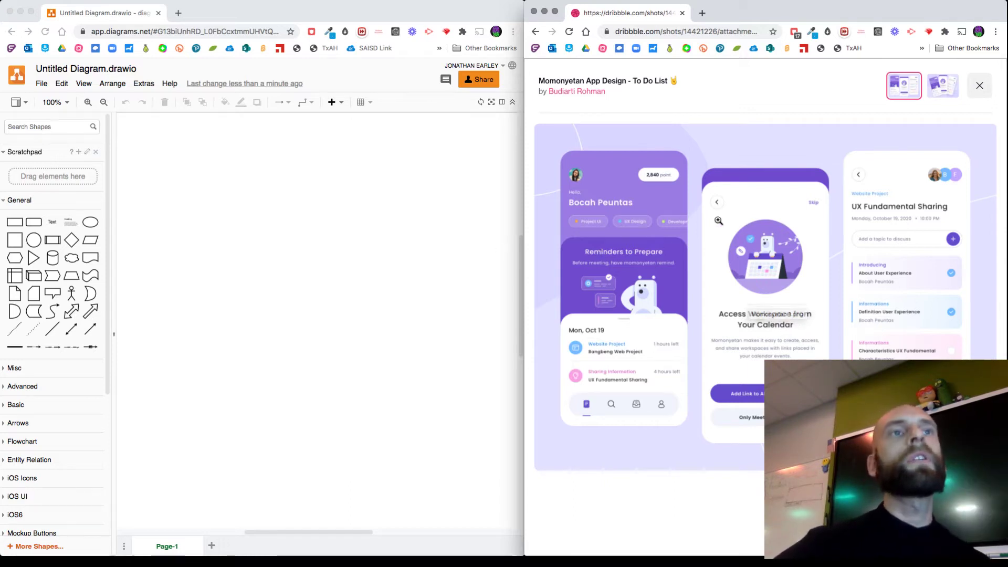
Copy the mockup's image address, then return to the draw.io window maximized
{"action": "right_click", "coordinate": [679, 256]}
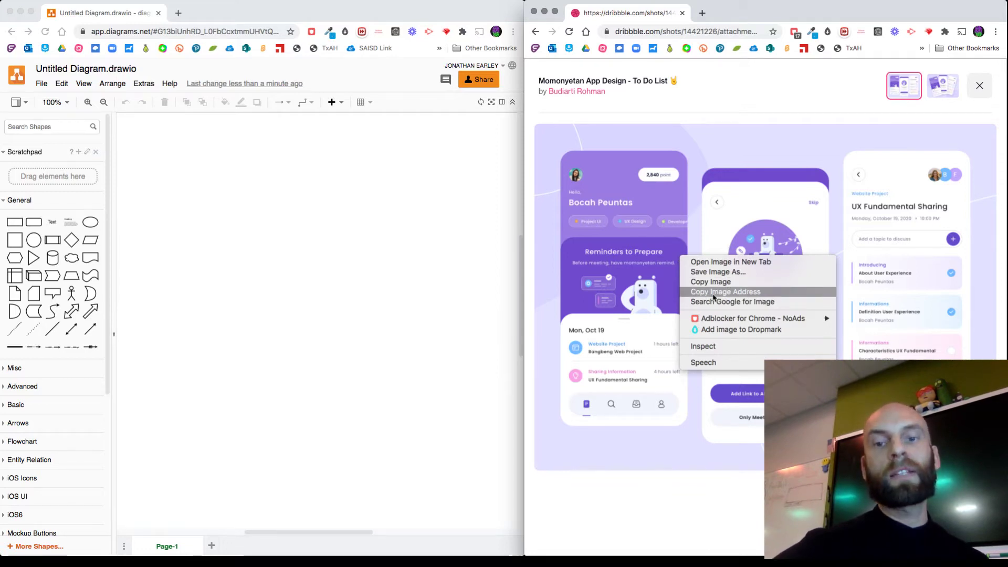
{"action": "left_click", "coordinate": [714, 293]}
{"action": "left_click", "coordinate": [429, 318]}
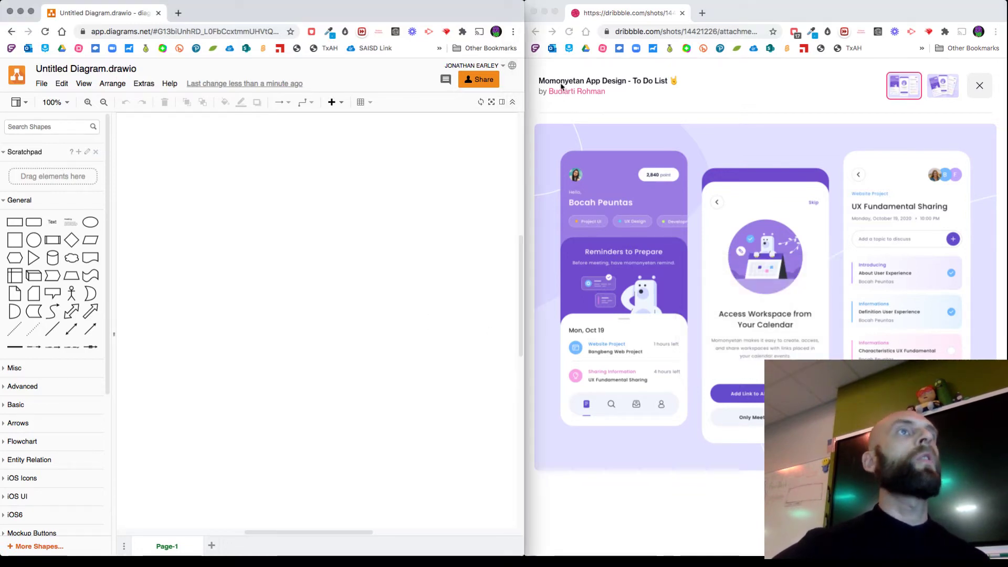
{"action": "double_click", "coordinate": [523, 65]}
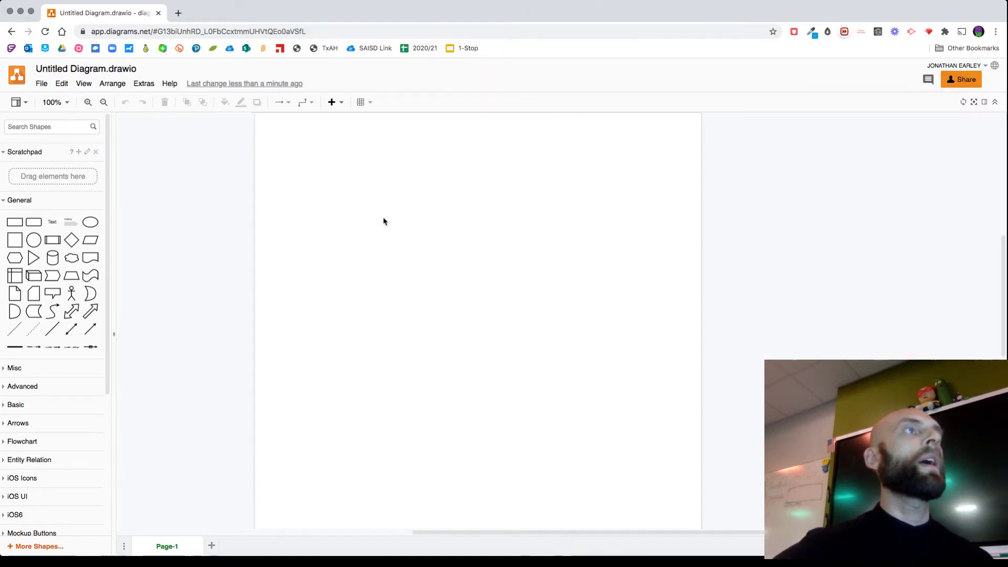
Insert the copied Dribbble mockup image by URL and move it near the page top
{"action": "left_click", "coordinate": [343, 105]}
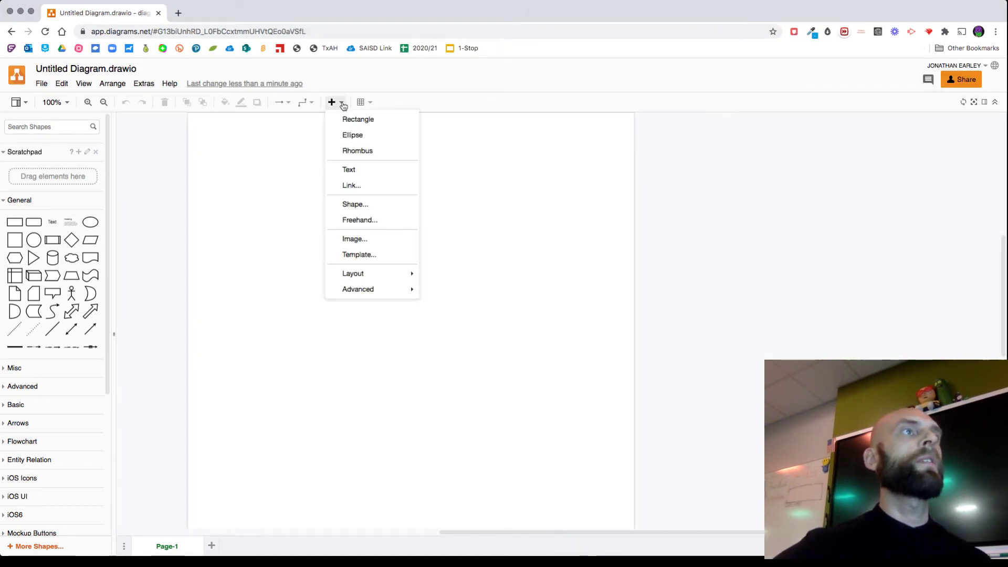
{"action": "left_click", "coordinate": [363, 240]}
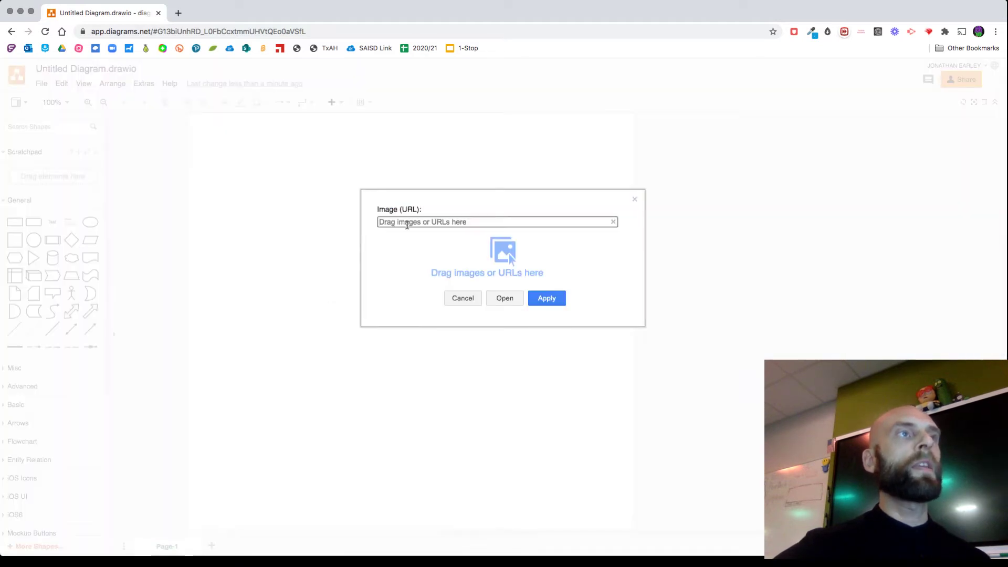
{"action": "right_click", "coordinate": [404, 222]}
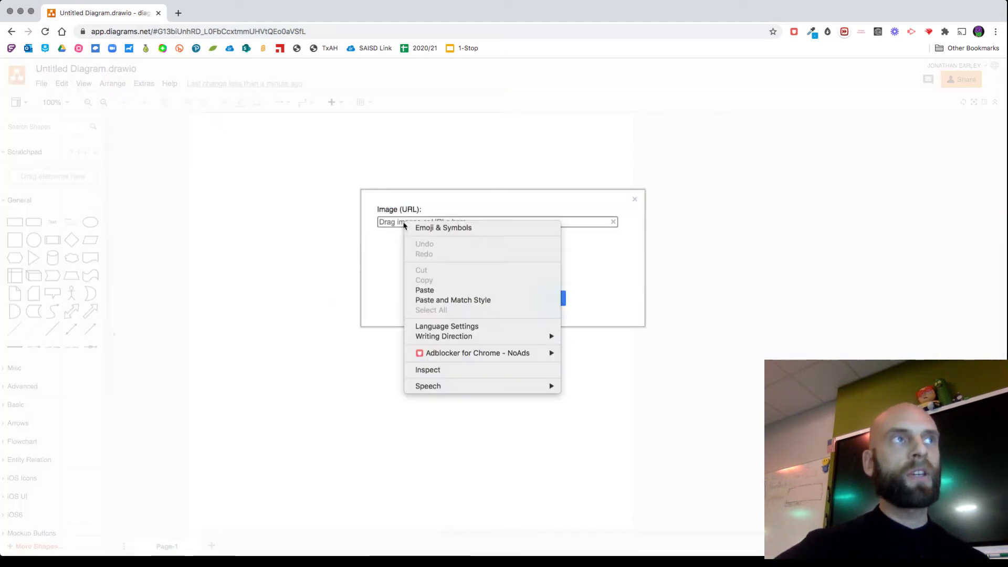
{"action": "left_click", "coordinate": [431, 290]}
{"action": "left_click", "coordinate": [547, 298]}
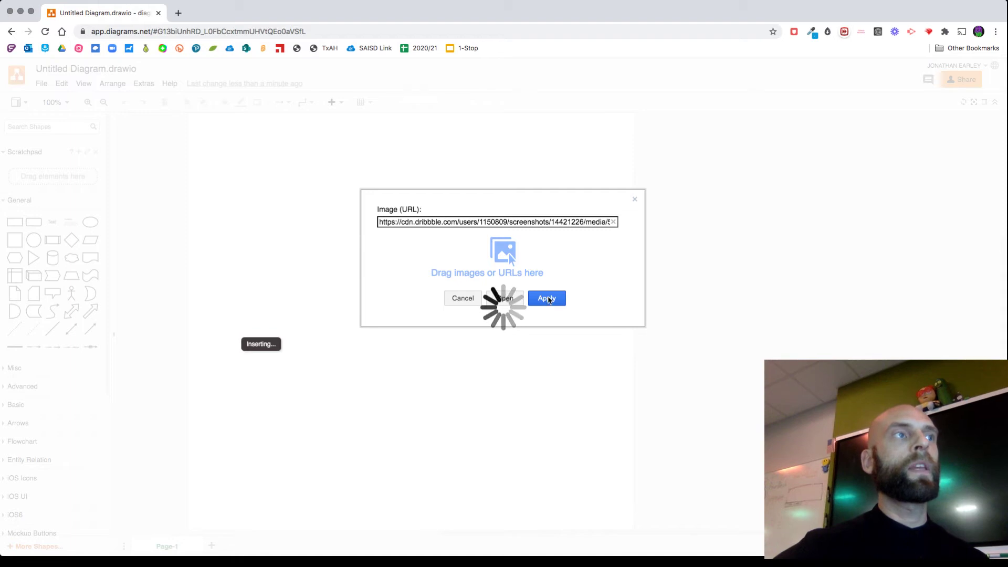
{"action": "left_click_drag", "start_coordinate": [618, 274], "coordinate": [554, 217]}
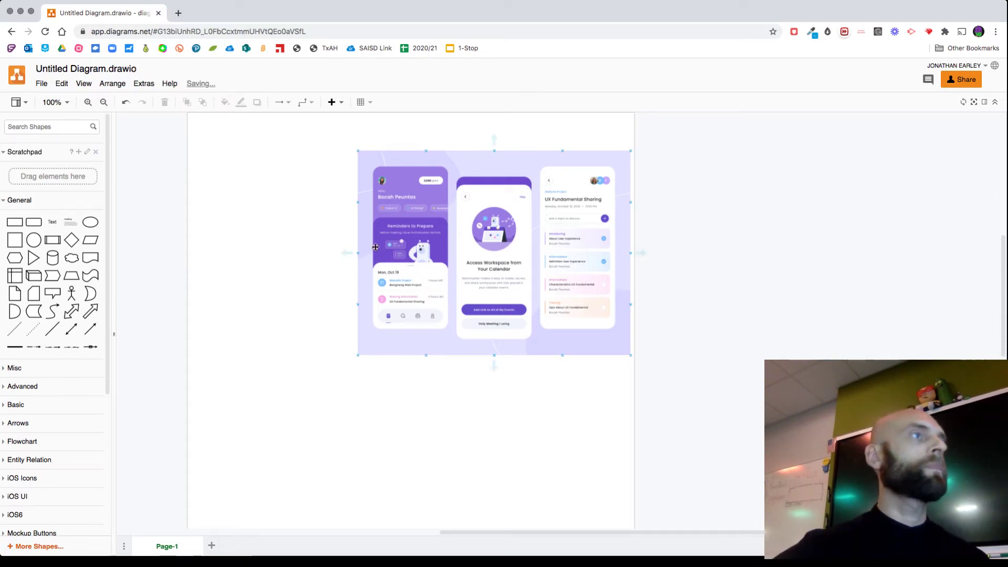
{"action": "left_click", "coordinate": [273, 265]}
{"action": "scroll", "coordinate": [63, 403], "scroll_direction": "down", "scroll_amount": 2}
{"action": "scroll", "coordinate": [62, 401], "scroll_direction": "down", "scroll_amount": 5}
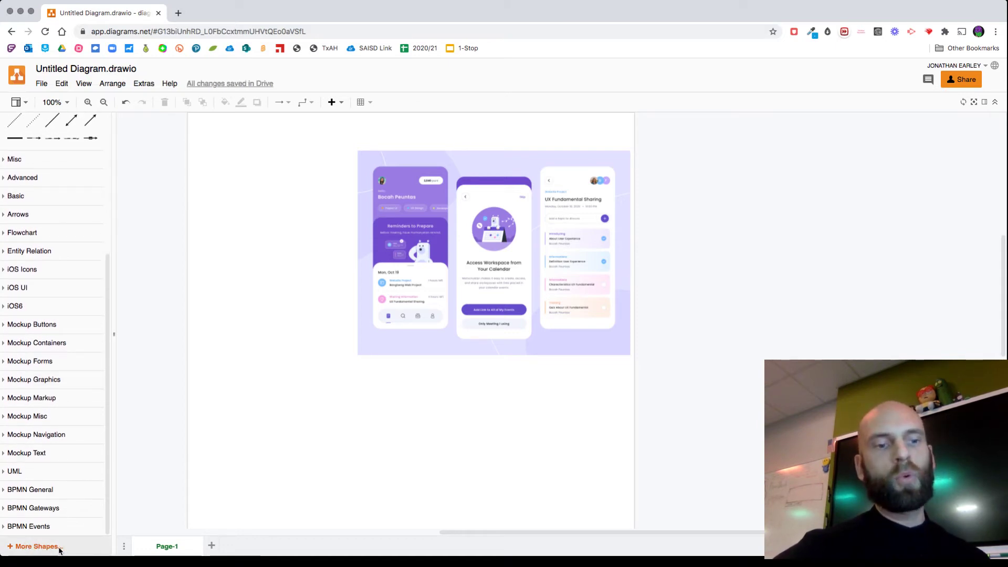
{"action": "left_click", "coordinate": [50, 548]}
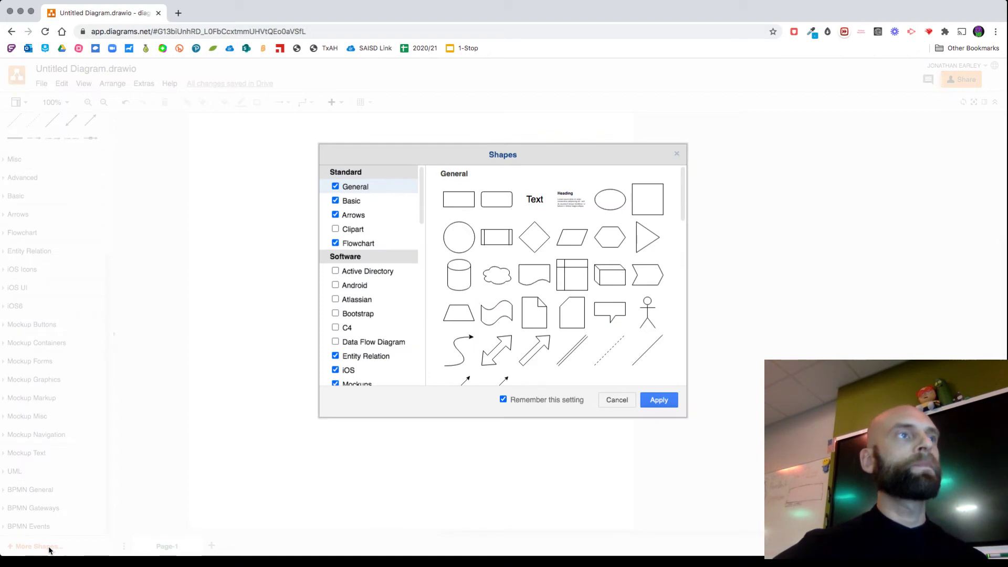
{"action": "scroll", "coordinate": [379, 284], "scroll_direction": "down", "scroll_amount": 5}
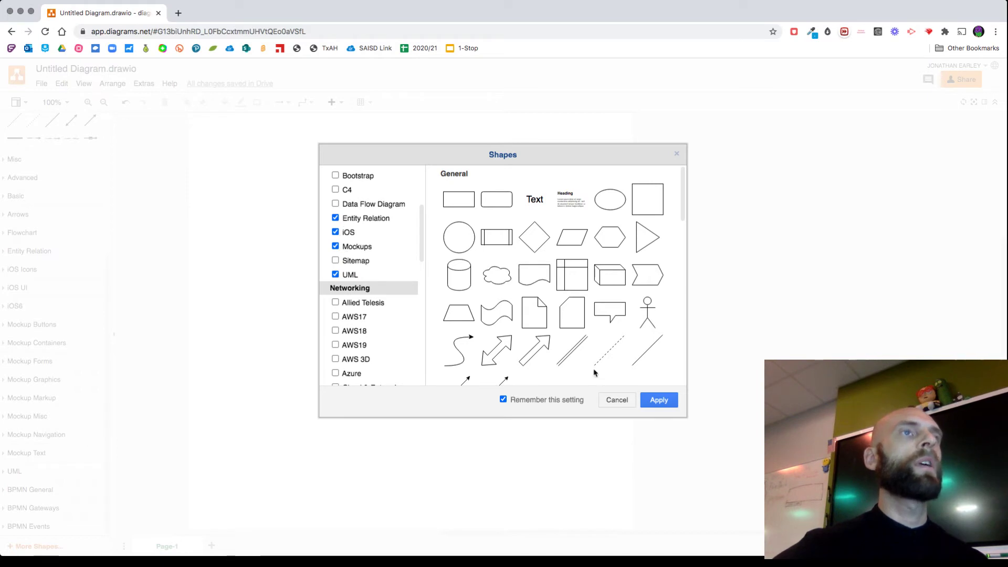
{"action": "left_click", "coordinate": [625, 400]}
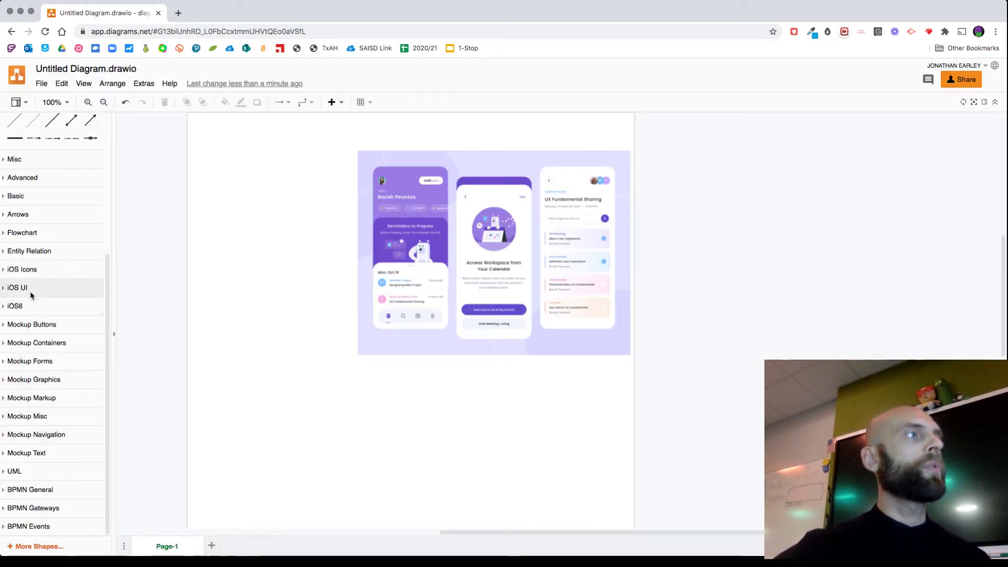
Add an iOS UI iPhone (Portrait) frame and place it left of the mockup image
{"action": "left_click", "coordinate": [3, 289]}
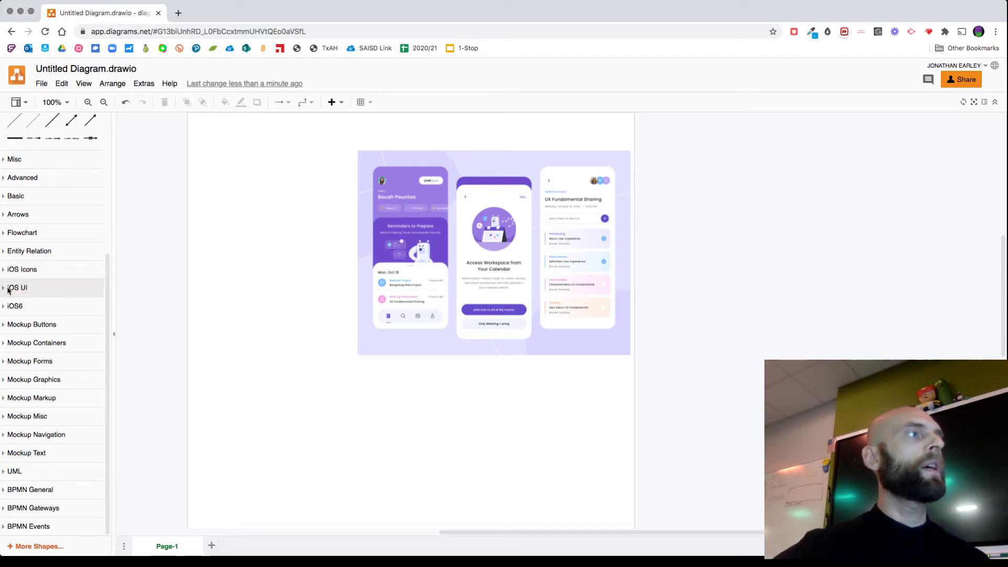
{"action": "left_click", "coordinate": [5, 290]}
{"action": "left_click", "coordinate": [4, 290]}
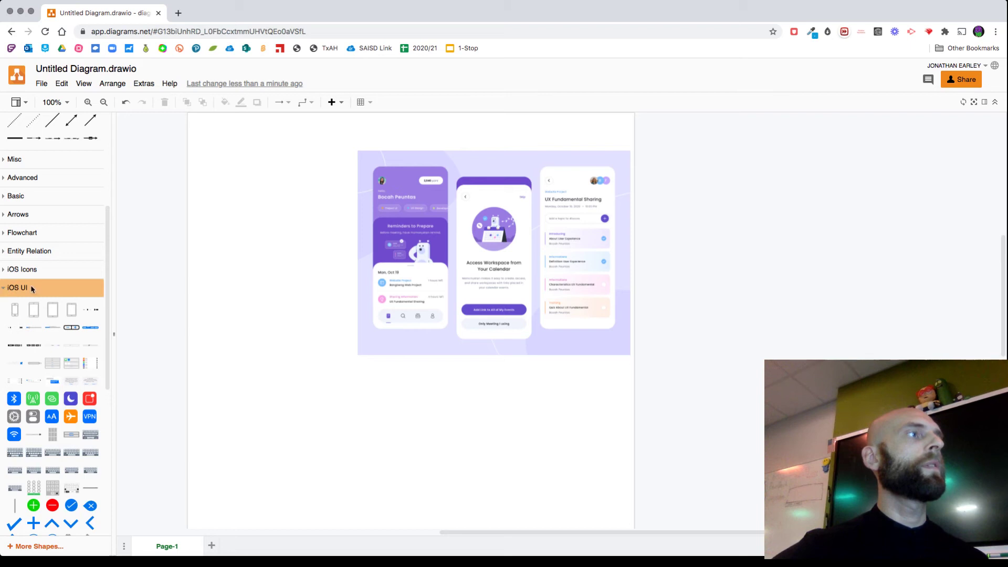
{"action": "left_click", "coordinate": [3, 290]}
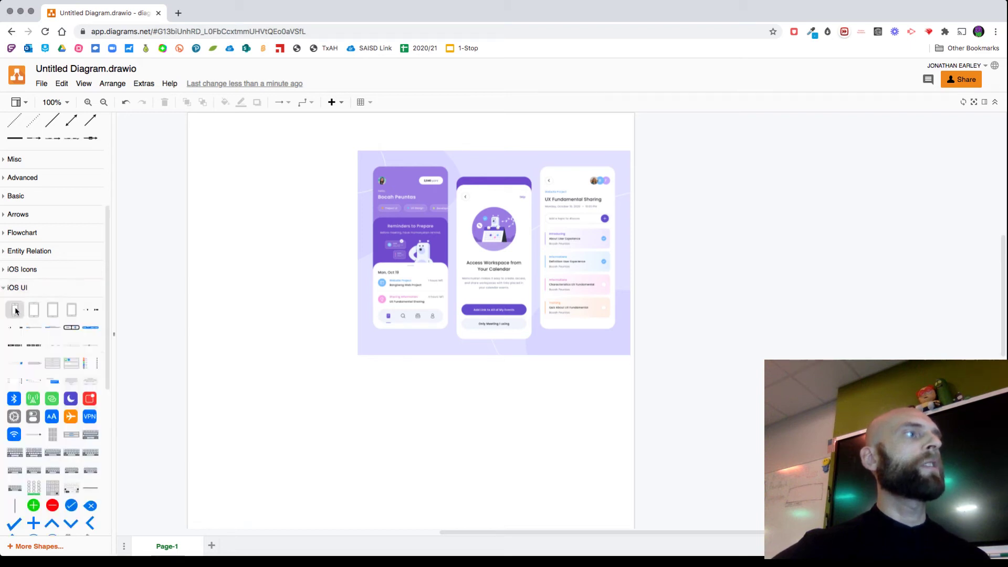
{"action": "mouse_move", "coordinate": [15, 312]}
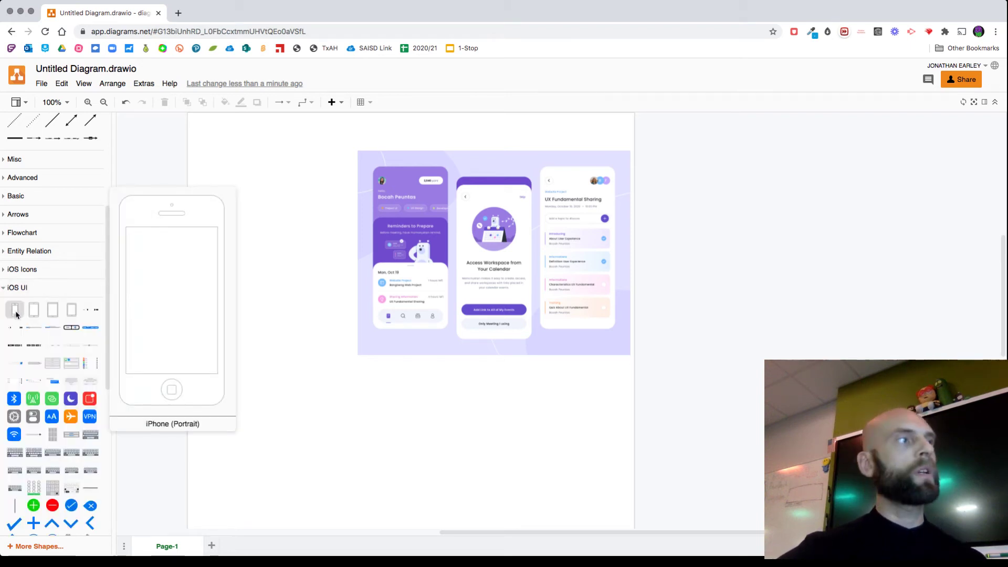
{"action": "left_click", "coordinate": [15, 312]}
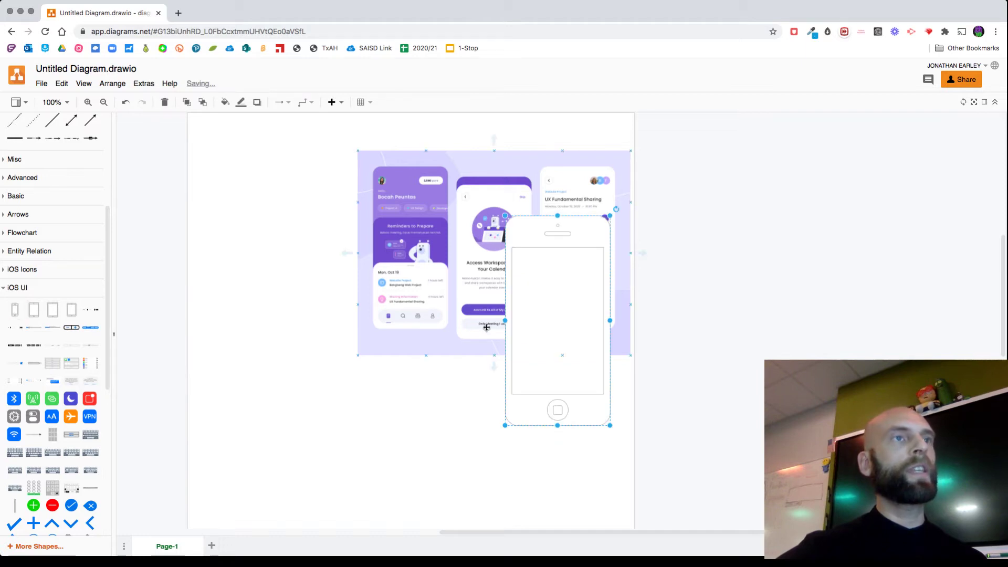
{"action": "left_click_drag", "start_coordinate": [557, 338], "coordinate": [292, 274]}
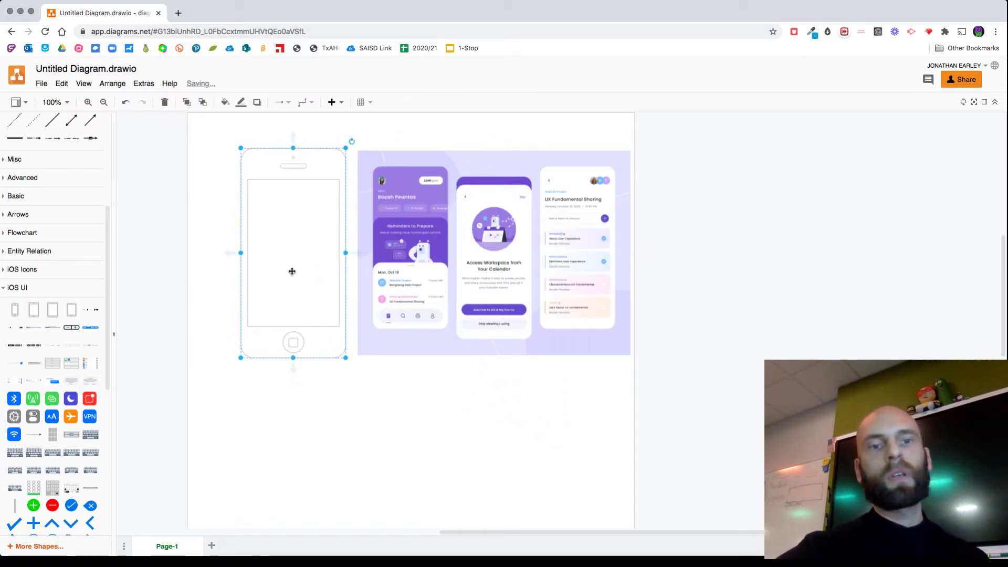
{"action": "left_click", "coordinate": [68, 102]}
Zoom the canvas to 125%, then to 150%
{"action": "left_click", "coordinate": [73, 201]}
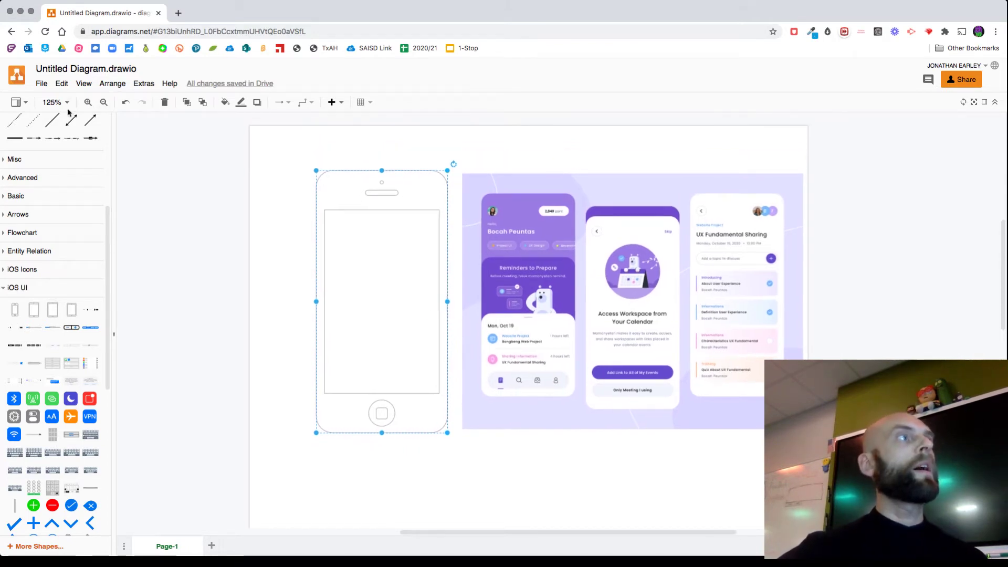
{"action": "left_click", "coordinate": [52, 102]}
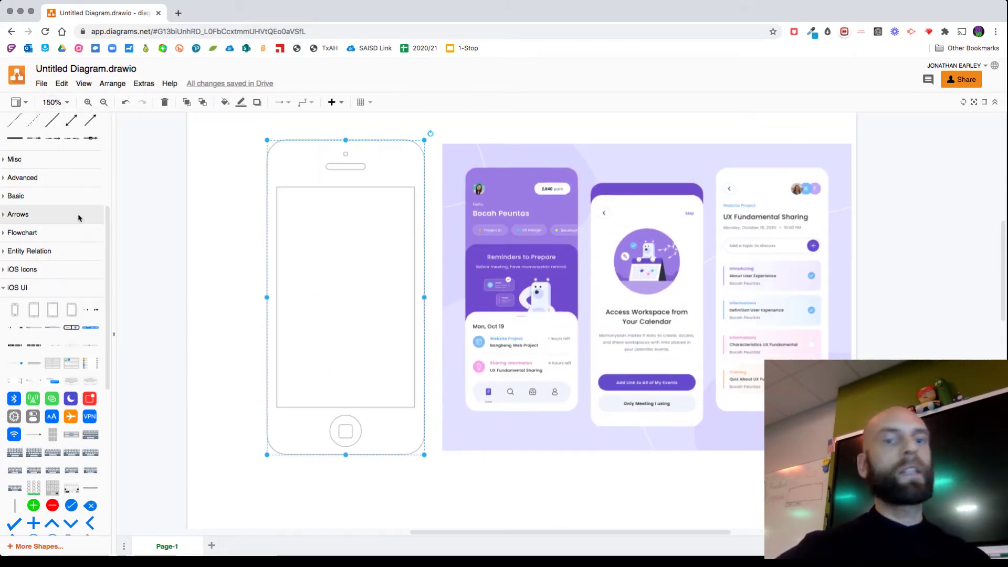
{"action": "left_click", "coordinate": [76, 216]}
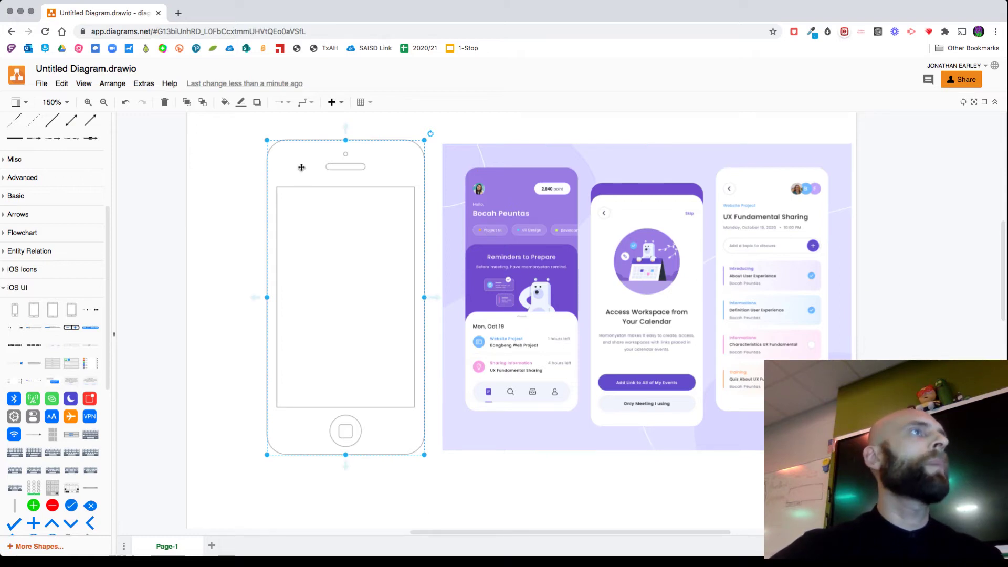
{"action": "left_click", "coordinate": [336, 102]}
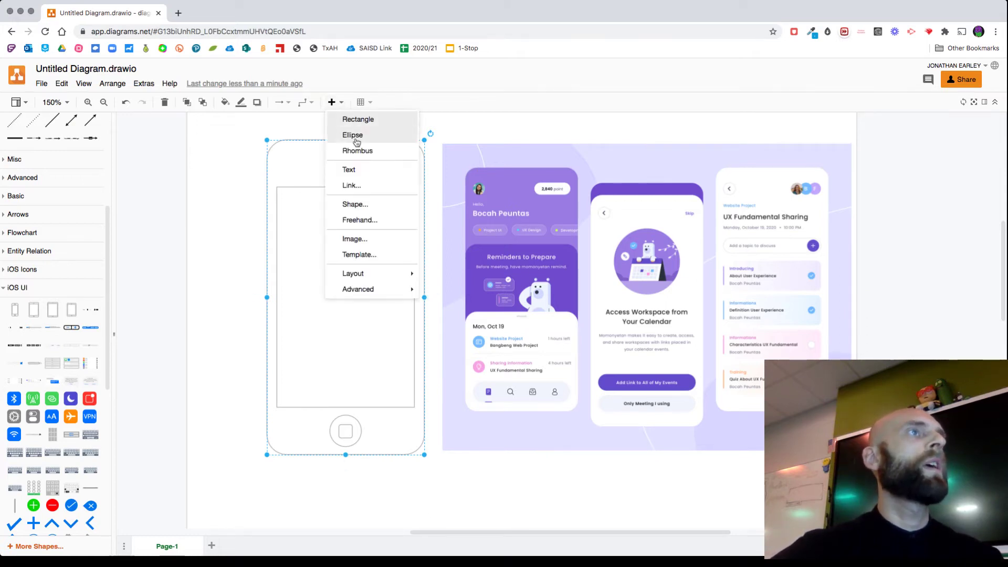
Add a text label at the phone screen's top-left and left-align it
{"action": "left_click", "coordinate": [358, 170]}
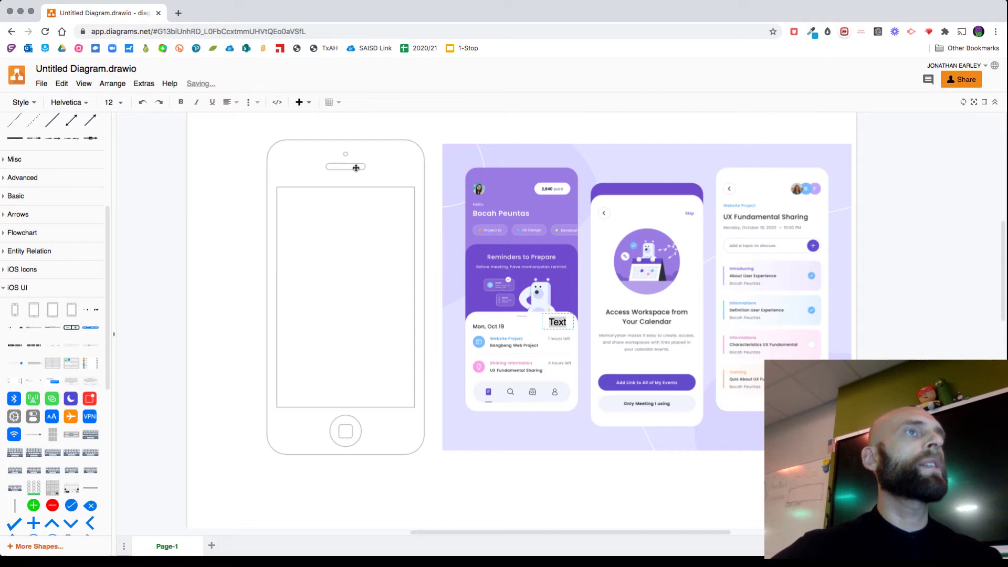
{"action": "left_click", "coordinate": [560, 321]}
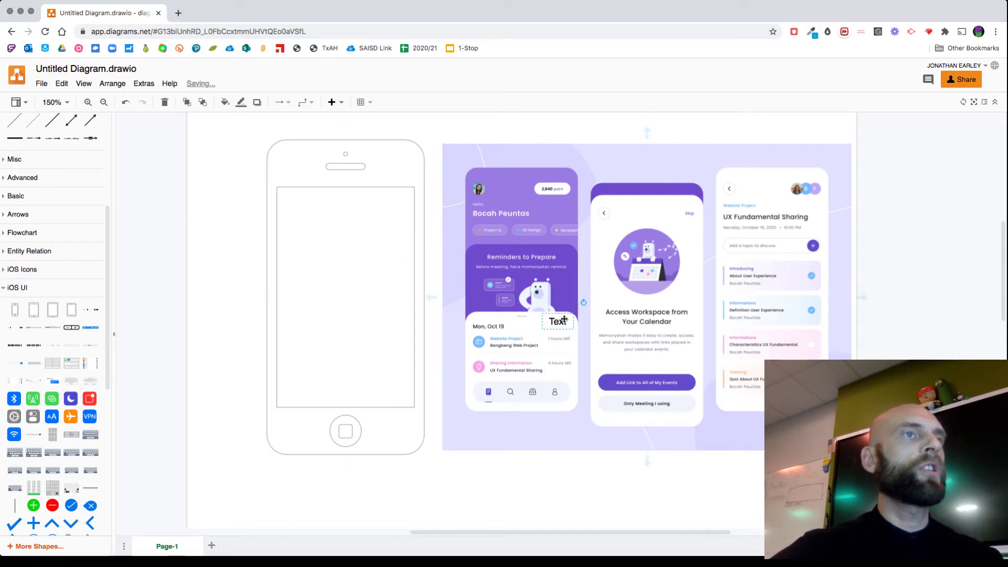
{"action": "left_click_drag", "start_coordinate": [565, 320], "coordinate": [303, 208]}
{"action": "double_click", "coordinate": [303, 210]}
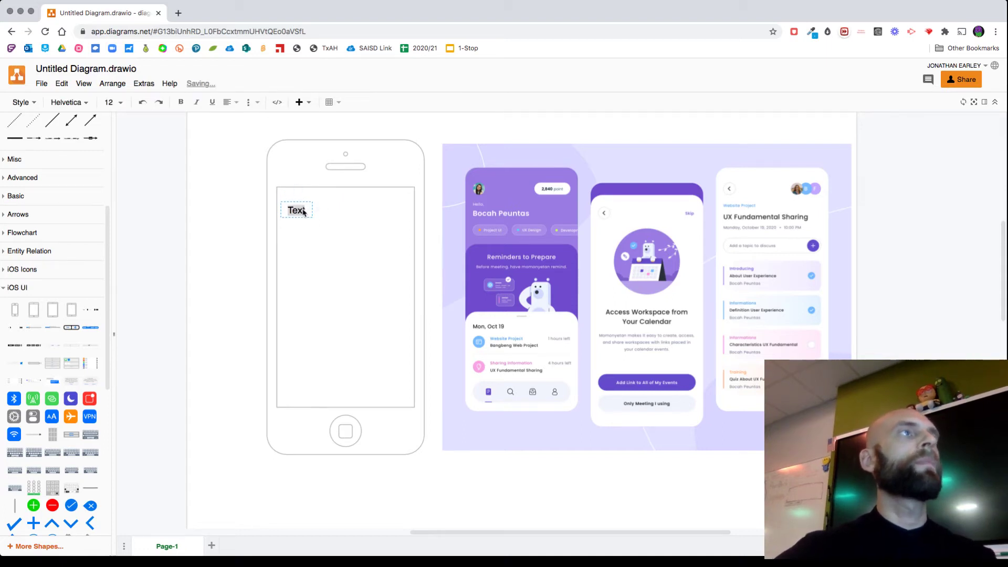
{"action": "left_click", "coordinate": [229, 102]}
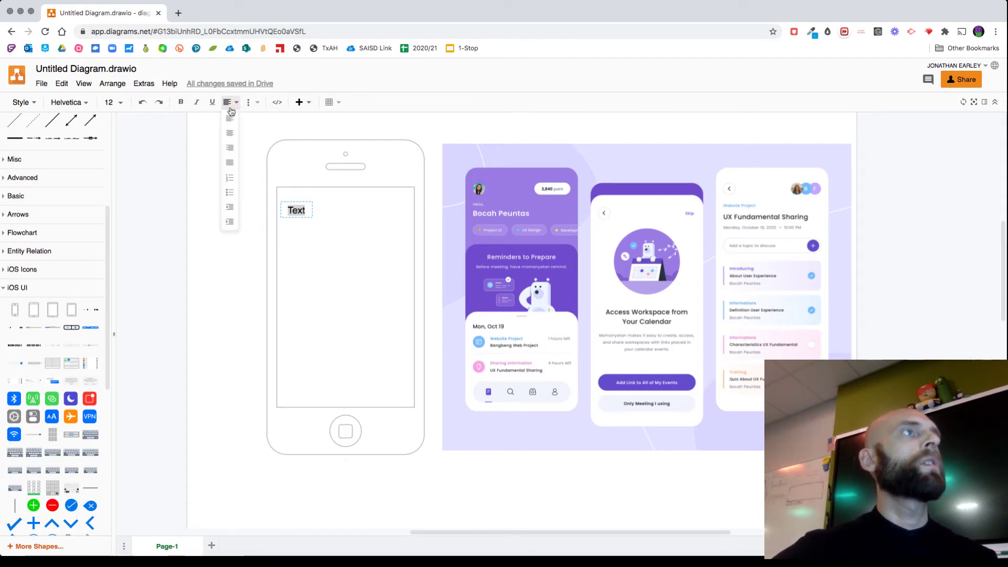
{"action": "left_click", "coordinate": [231, 120]}
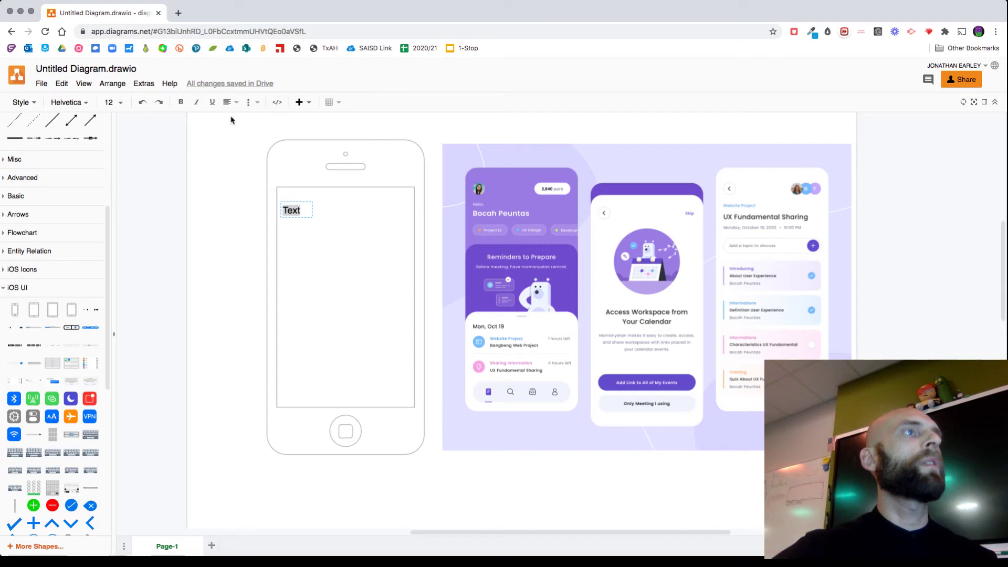
Type 'Bocah Peuntas' in bold, nudge the label into place and duplicate it
{"action": "left_click", "coordinate": [298, 210]}
{"action": "left_click", "coordinate": [506, 306]}
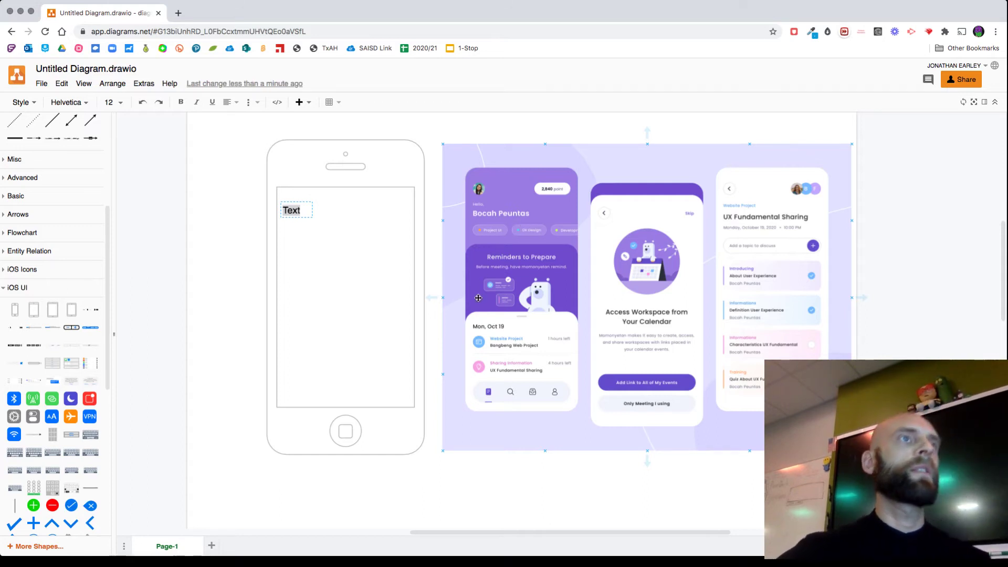
{"action": "type", "text": "Boc"}
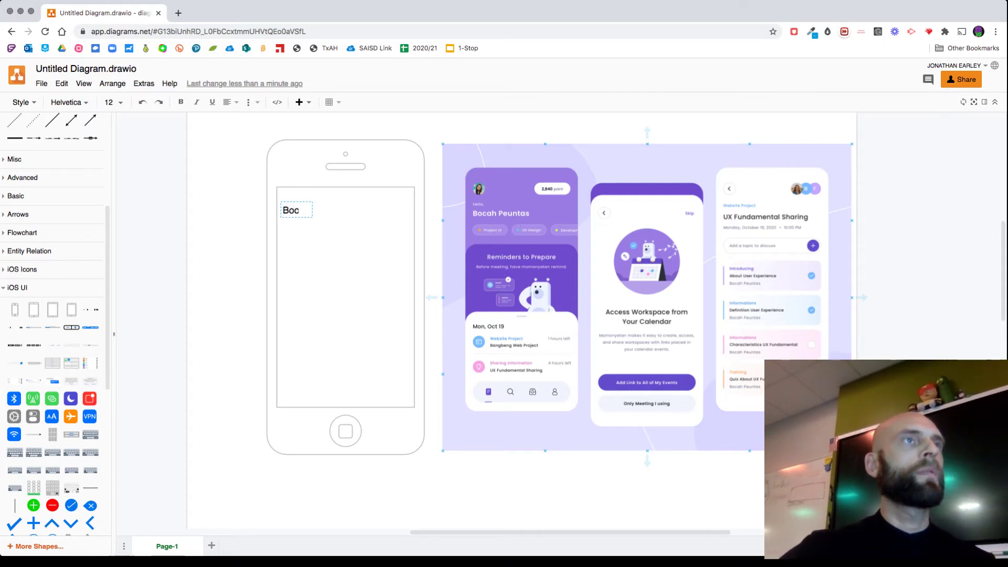
{"action": "type", "text": "ah Peun"}
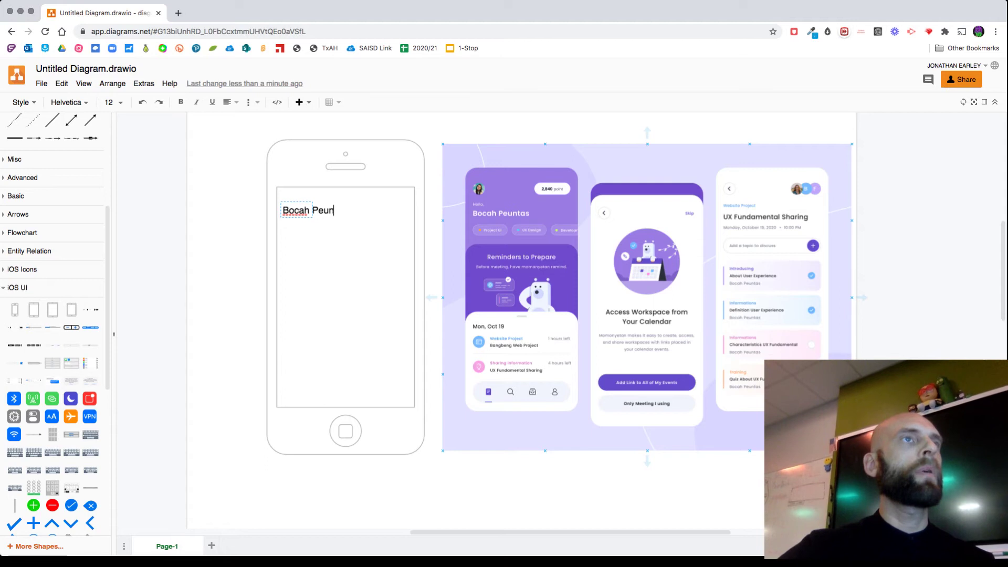
{"action": "type", "text": "tas"}
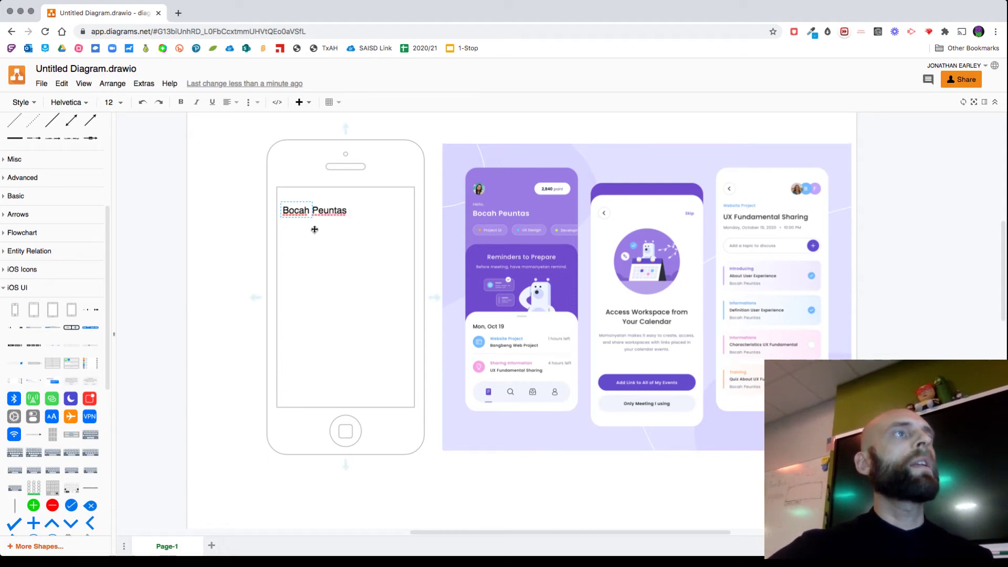
{"action": "key", "text": "super+a"}
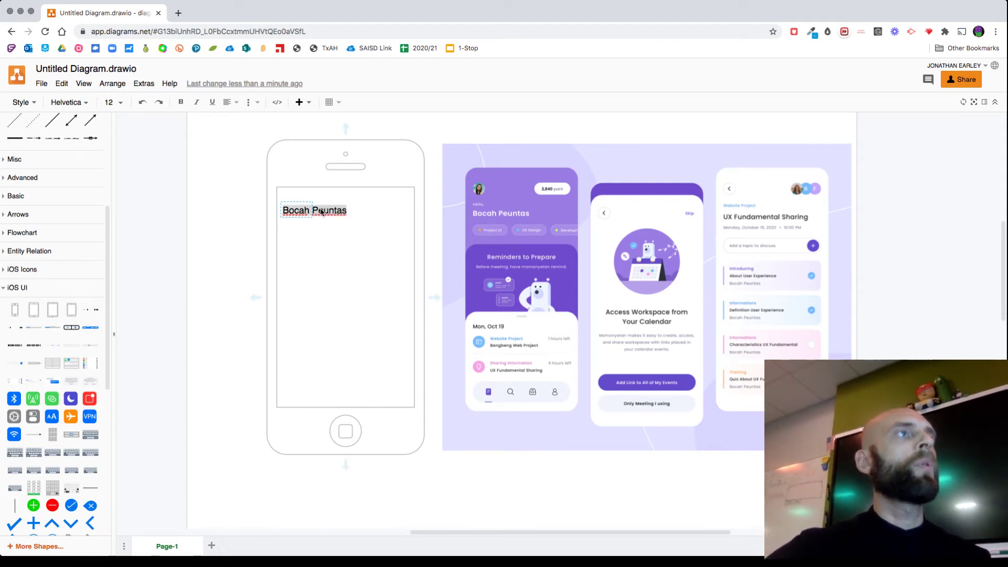
{"action": "left_click", "coordinate": [181, 102]}
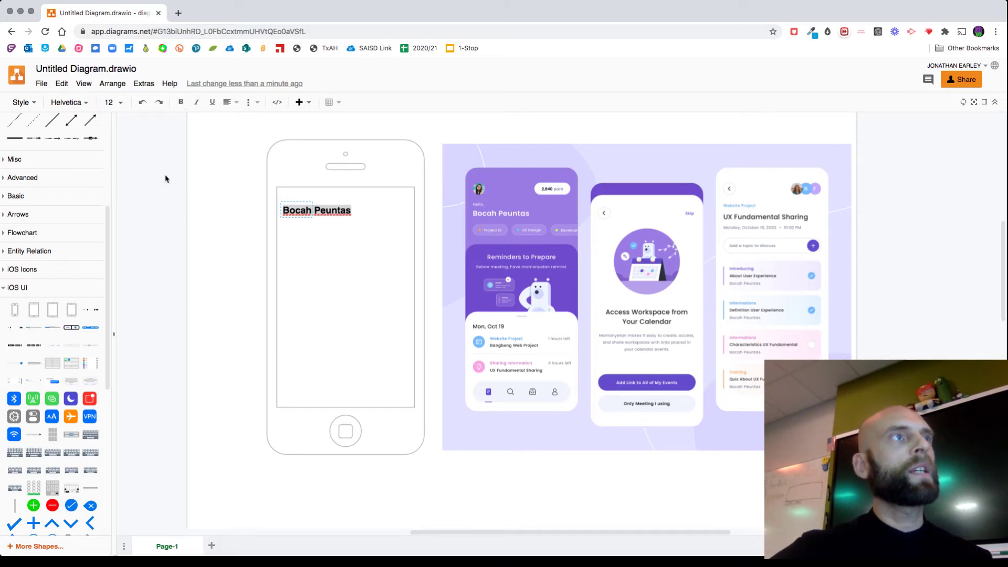
{"action": "left_click", "coordinate": [203, 223]}
{"action": "left_click", "coordinate": [310, 213]}
{"action": "left_click_drag", "start_coordinate": [310, 213], "coordinate": [313, 214]}
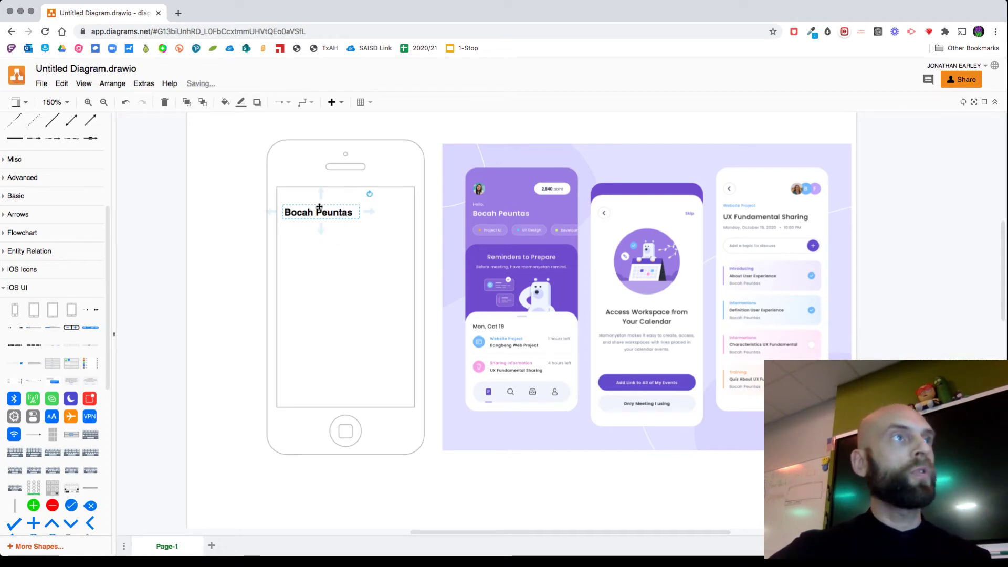
{"action": "key", "text": "super+d"}
Move the copy above the original and change it to 'Hello' at 8 pt
{"action": "left_click_drag", "start_coordinate": [330, 221], "coordinate": [322, 202]}
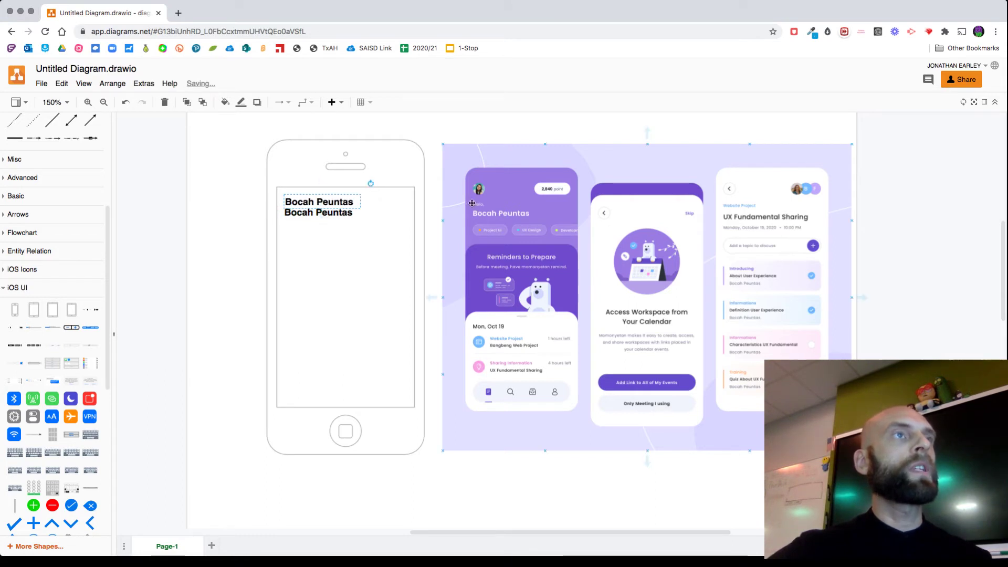
{"action": "double_click", "coordinate": [336, 201]}
{"action": "type", "text": "H"}
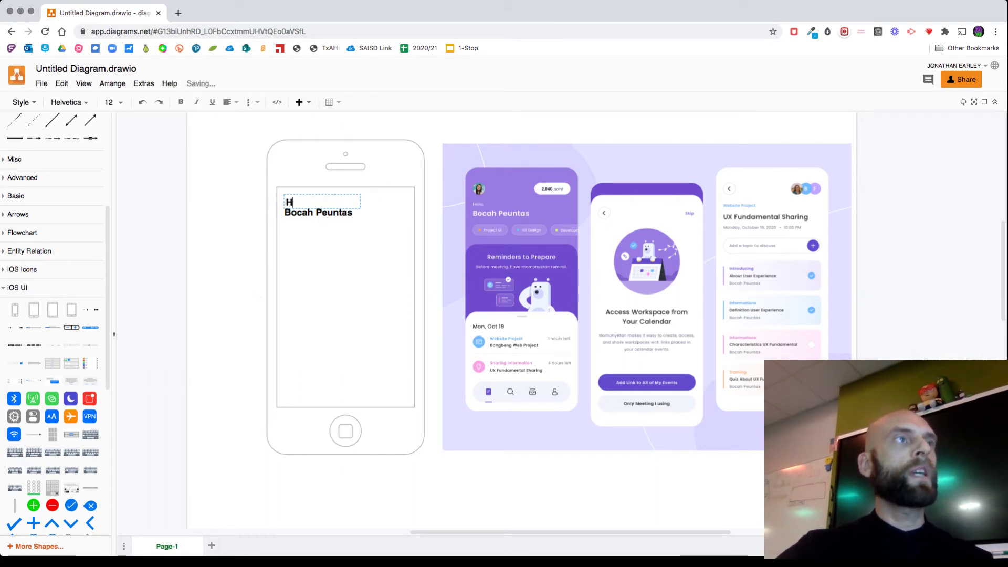
{"action": "type", "text": "ello"}
{"action": "double_click", "coordinate": [335, 199]}
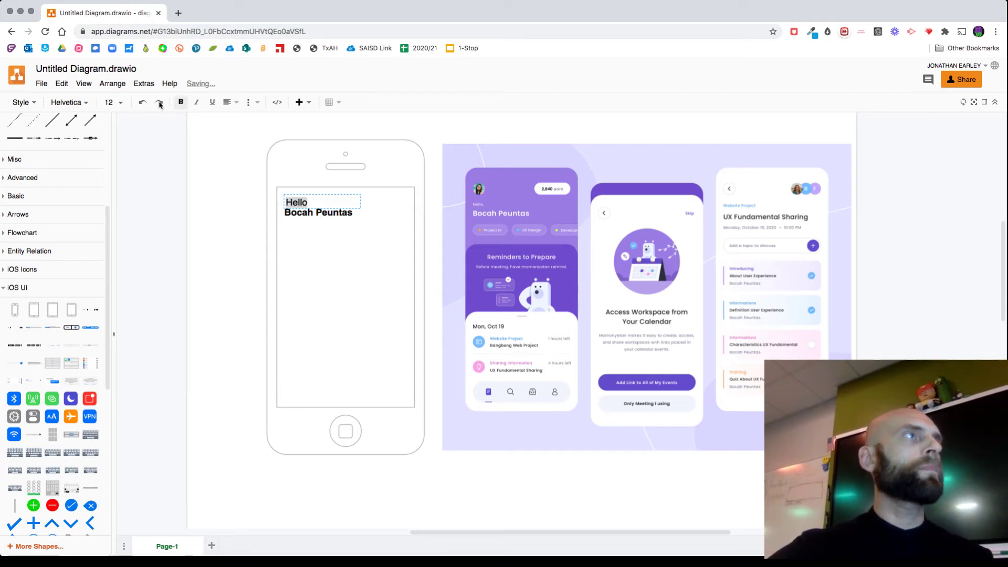
{"action": "left_click", "coordinate": [111, 102]}
{"action": "left_click", "coordinate": [125, 136]}
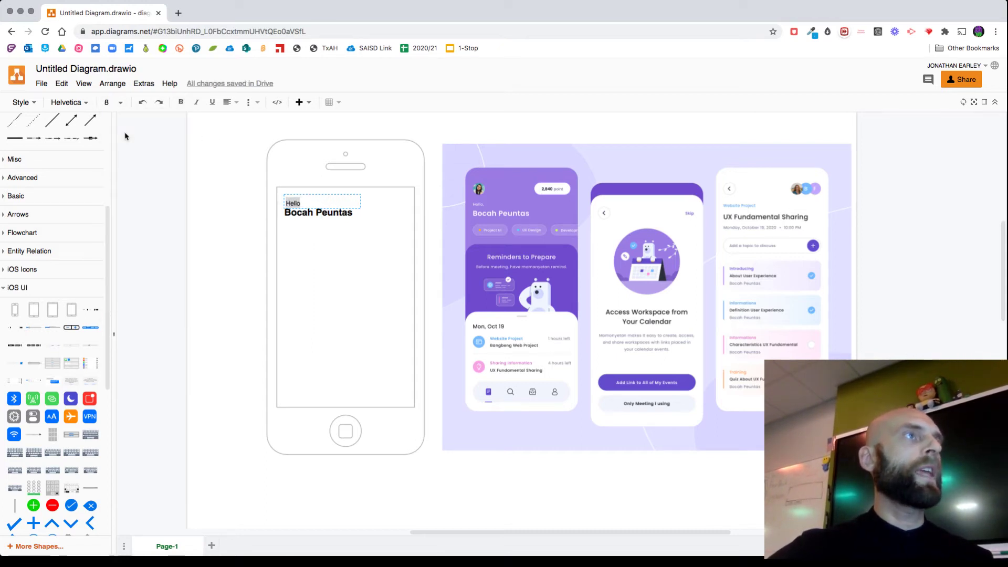
{"action": "key", "text": "Left"}
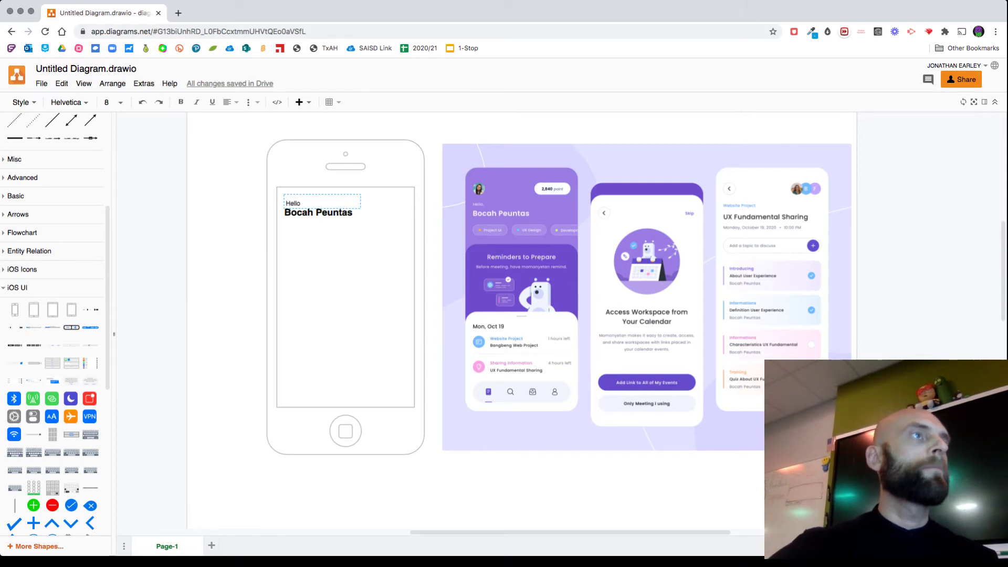
{"action": "left_click", "coordinate": [256, 206]}
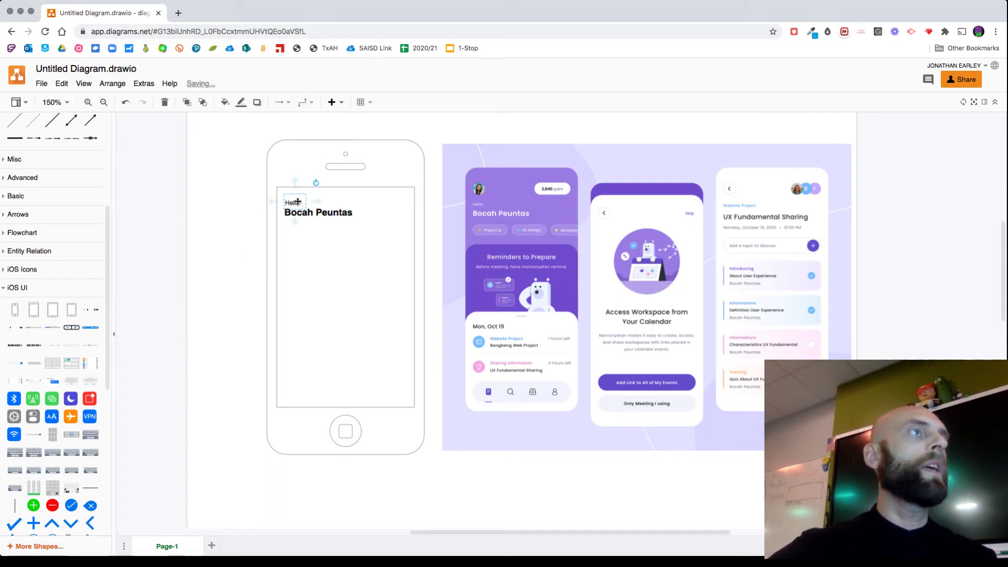
Nudge 'Hello' into position and move both greeting labels lower on the phone screen
{"action": "key", "text": "Up"}
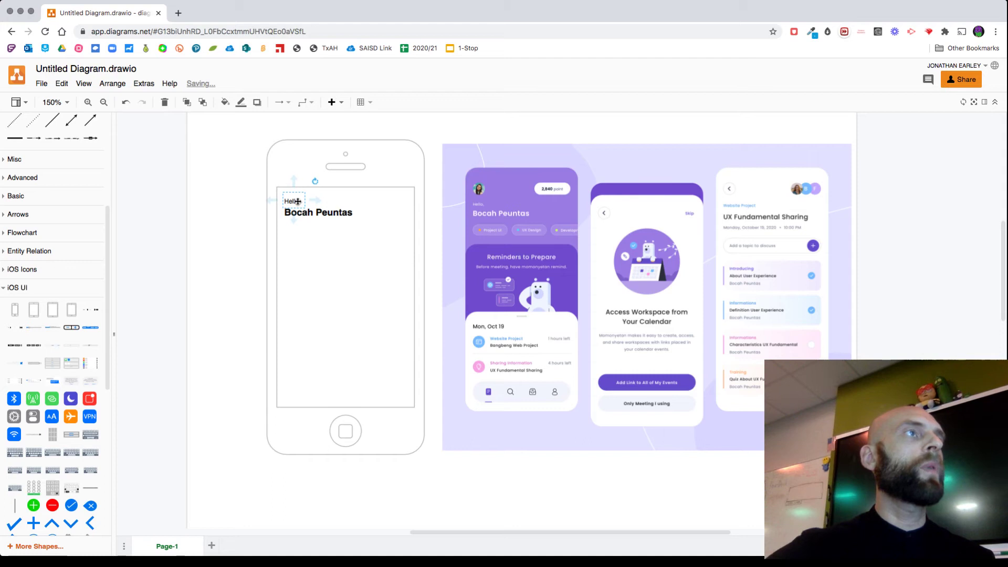
{"action": "key", "text": "Down"}
{"action": "key", "text": "Down"}
{"action": "key", "text": "Down"}
{"action": "key", "text": "Down"}
{"action": "key", "text": "Right"}
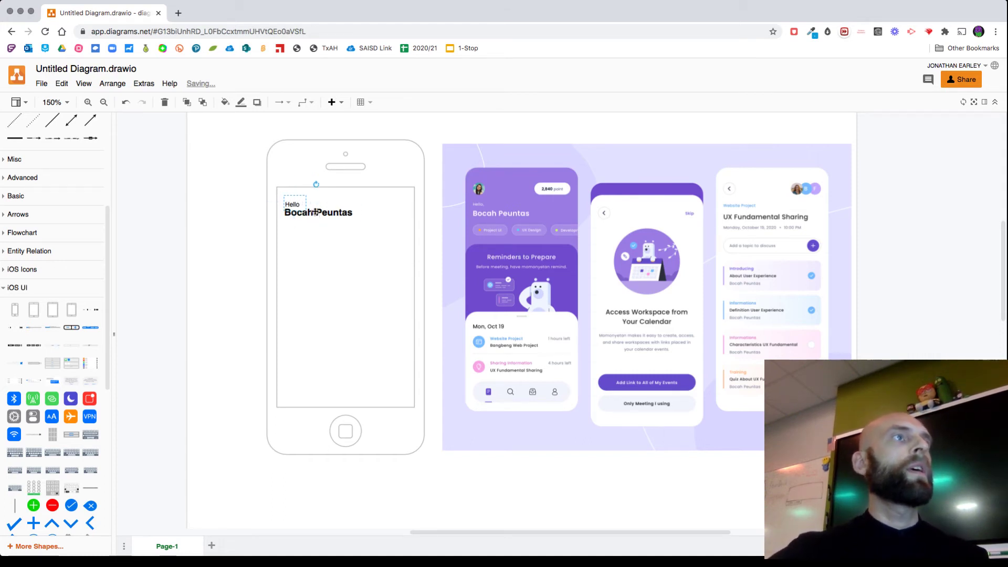
{"action": "left_click", "coordinate": [317, 215], "text": "shift"}
{"action": "left_click_drag", "start_coordinate": [317, 215], "coordinate": [330, 233]}
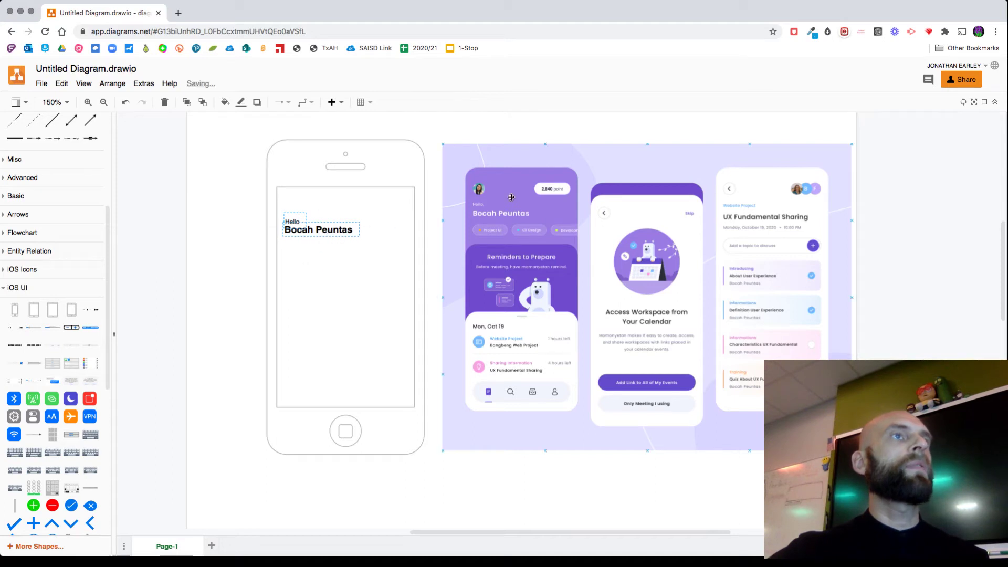
{"action": "left_click", "coordinate": [479, 188]}
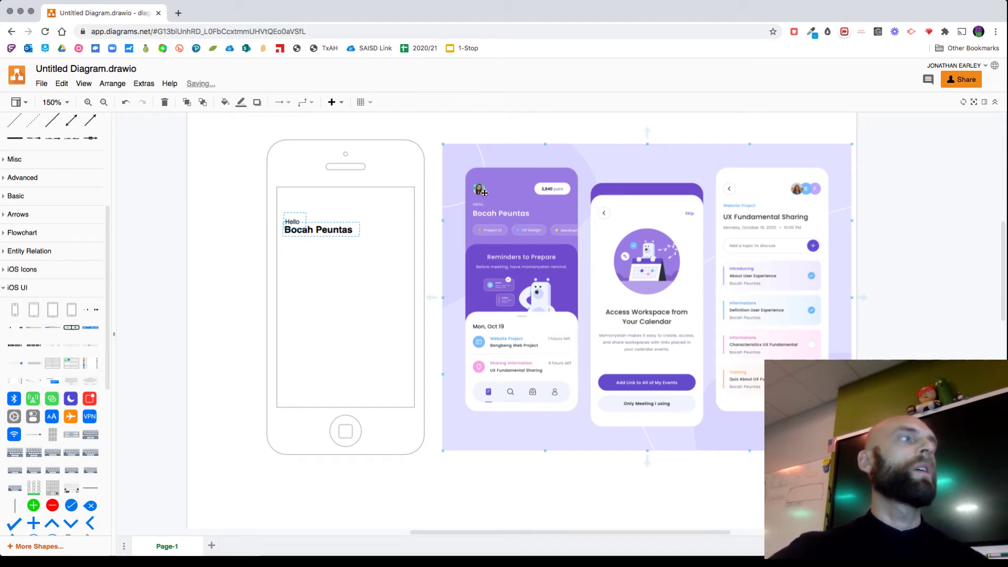
{"action": "left_click", "coordinate": [225, 252]}
{"action": "scroll", "coordinate": [54, 258], "scroll_direction": "up", "scroll_amount": 5}
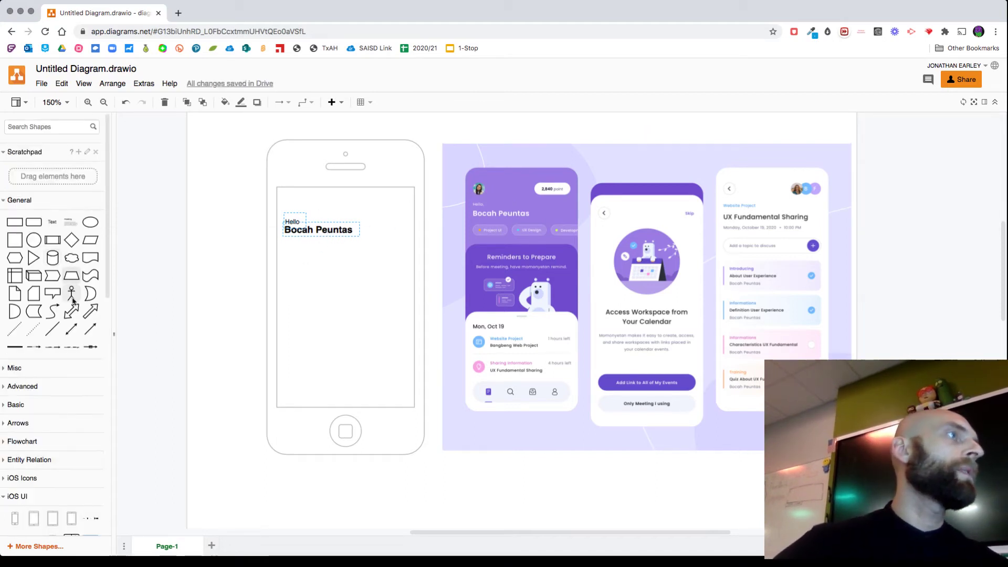
Add a 23x23 circle avatar above the Hello greeting and drop a rounded rectangle onto the header
{"action": "left_click", "coordinate": [34, 240]}
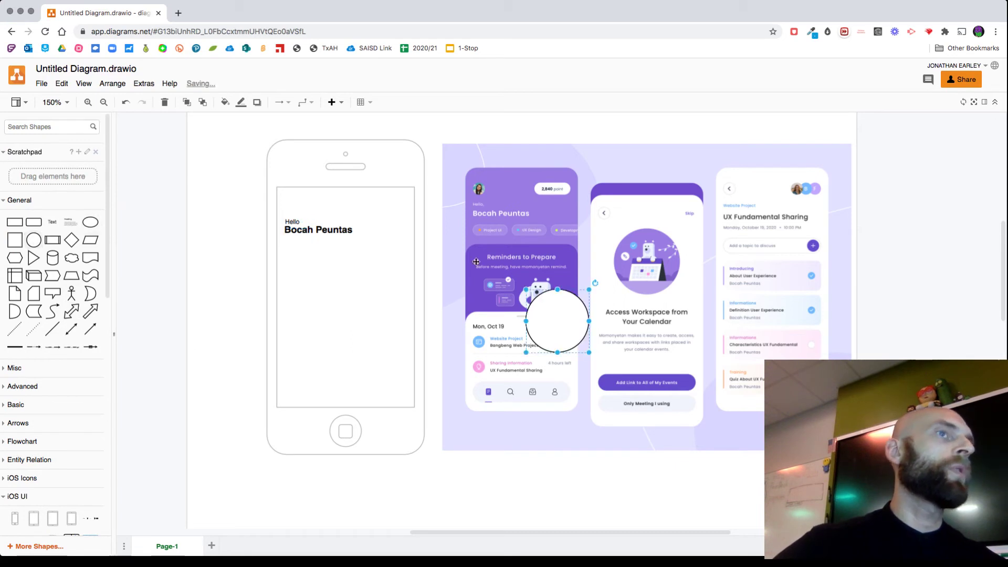
{"action": "left_click_drag", "start_coordinate": [511, 307], "coordinate": [302, 229]}
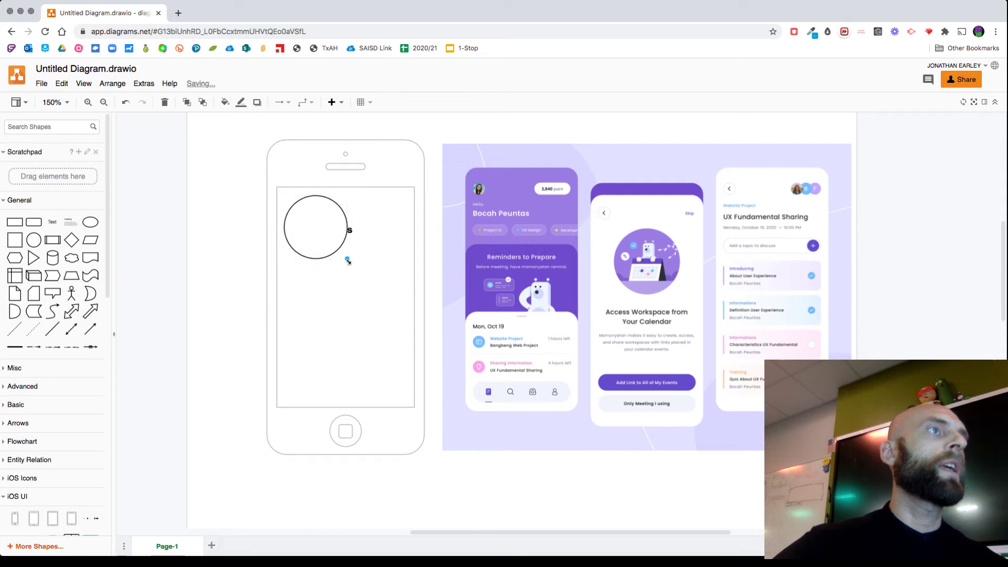
{"action": "left_click_drag", "start_coordinate": [347, 258], "coordinate": [315, 217]}
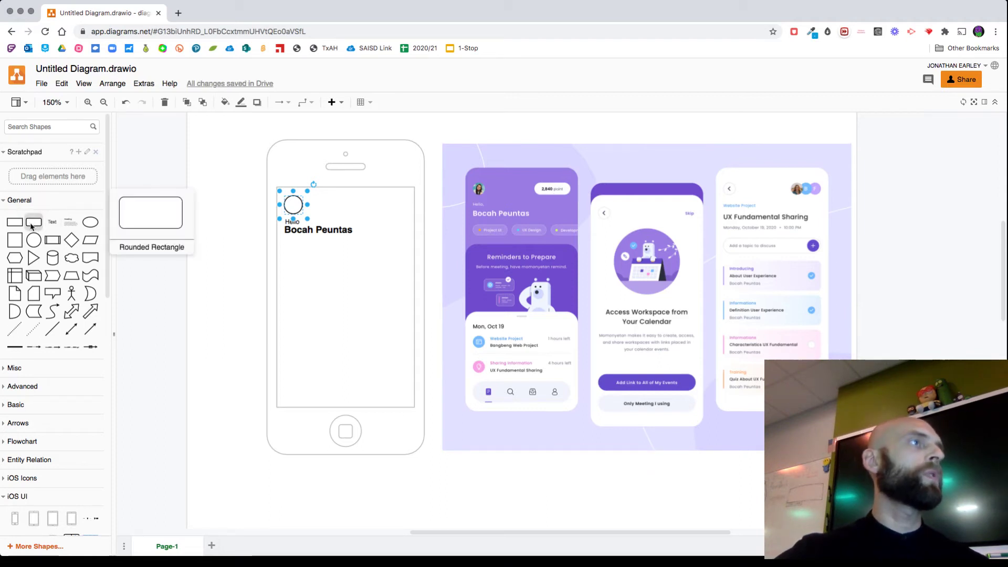
{"action": "left_click_drag", "start_coordinate": [32, 226], "coordinate": [375, 227]}
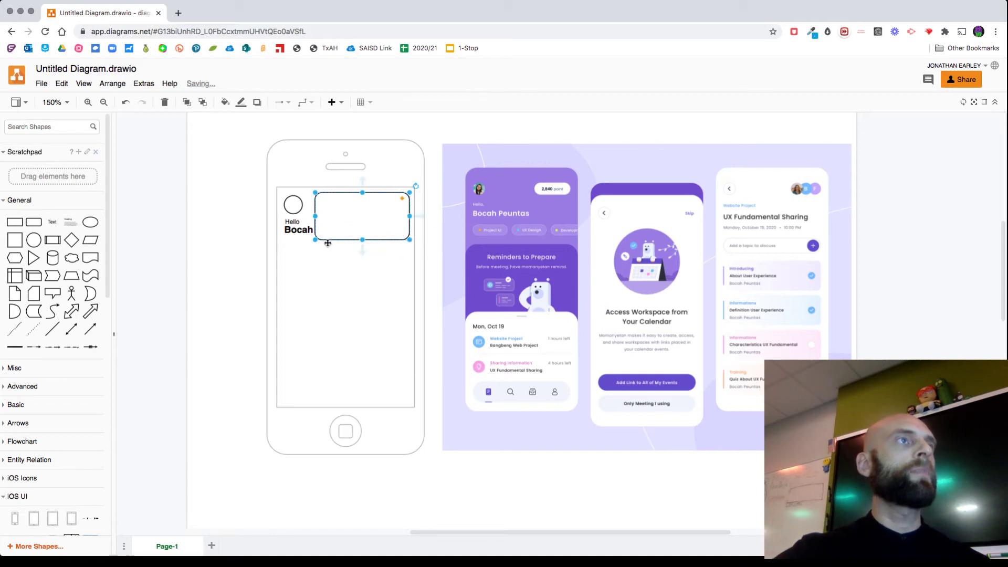
Shrink the rounded rectangle into a small pill and give it a copied '2,840' label
{"action": "left_click_drag", "start_coordinate": [315, 241], "coordinate": [339, 216]}
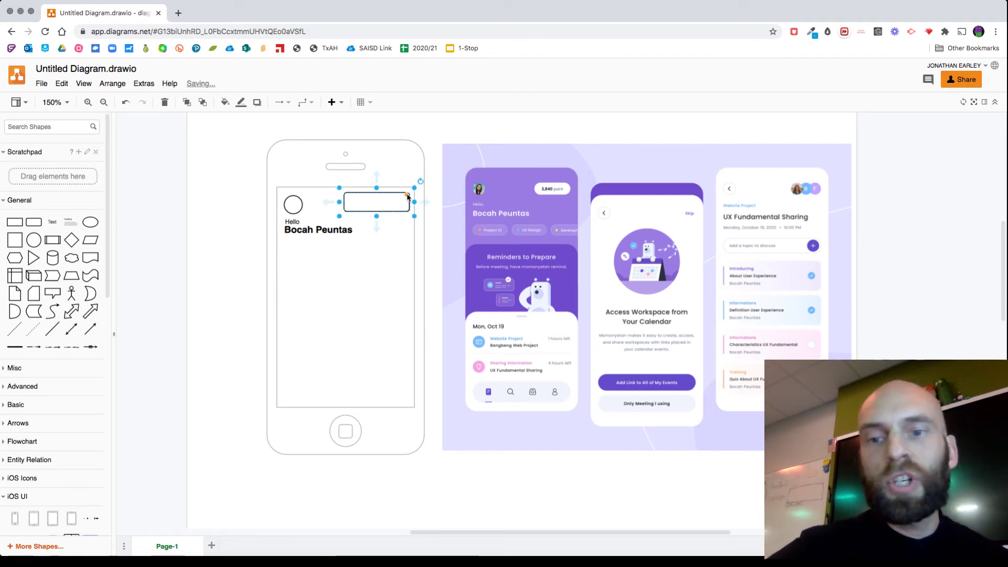
{"action": "left_click_drag", "start_coordinate": [408, 196], "coordinate": [376, 194]}
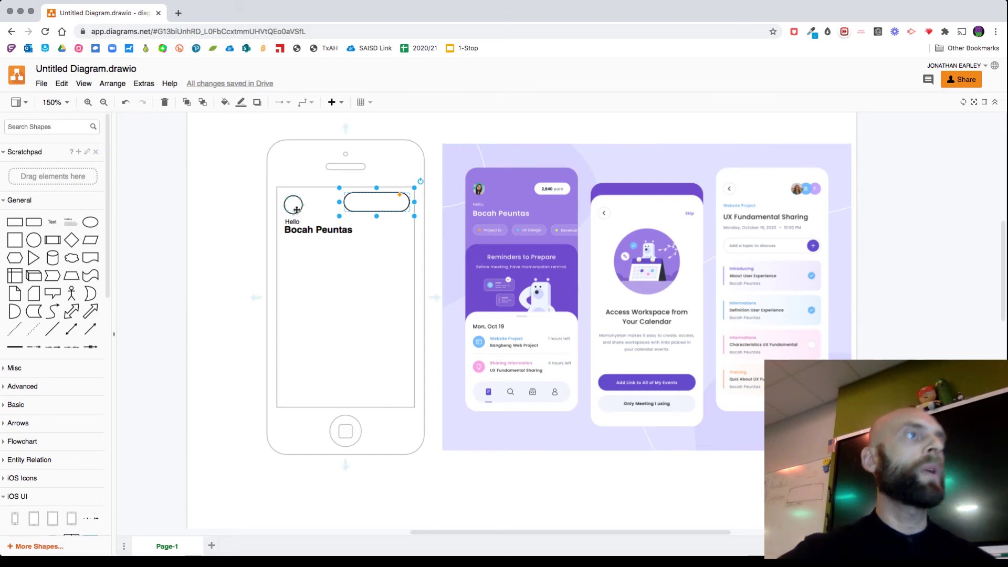
{"action": "left_click", "coordinate": [324, 231]}
{"action": "left_click_drag", "start_coordinate": [340, 237], "coordinate": [401, 205]}
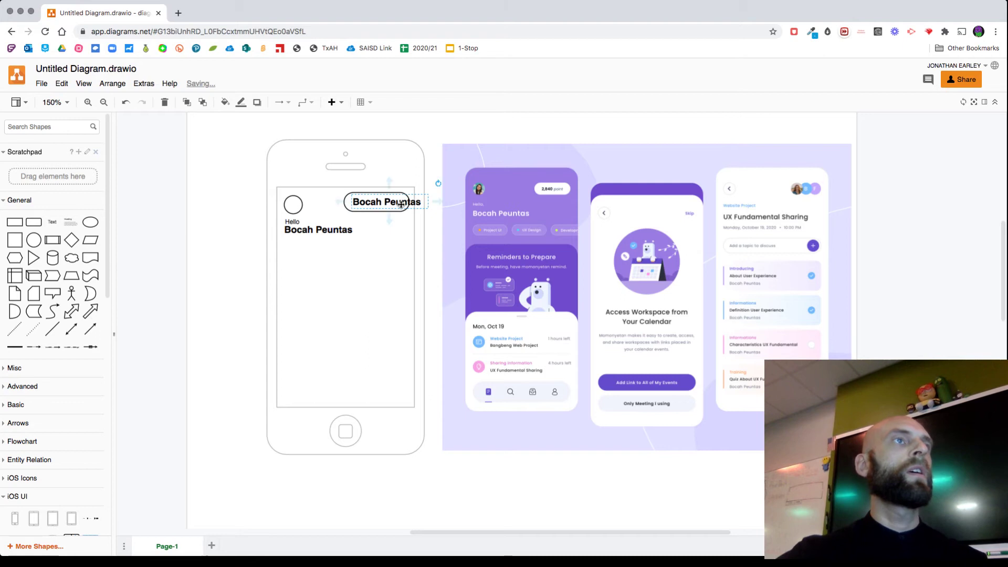
{"action": "double_click", "coordinate": [389, 204]}
{"action": "type", "text": "2,"}
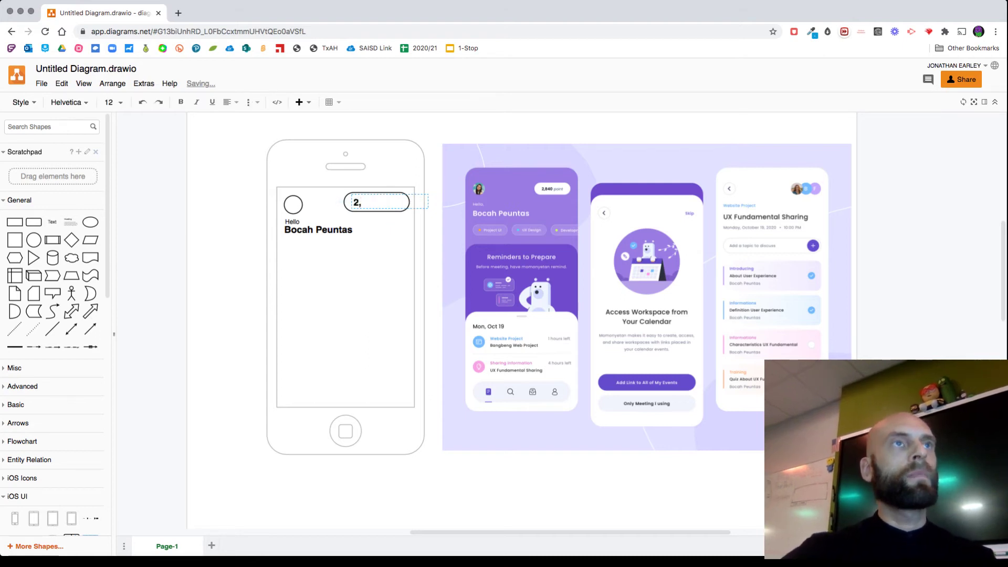
{"action": "type", "text": "840"}
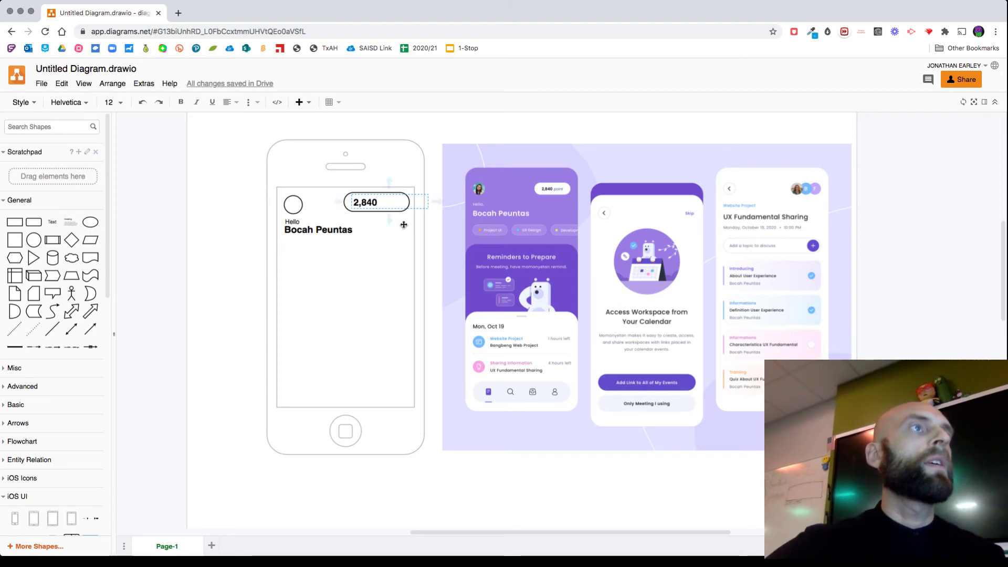
{"action": "left_click", "coordinate": [377, 208]}
{"action": "left_click_drag", "start_coordinate": [376, 207], "coordinate": [369, 203]}
{"action": "left_click", "coordinate": [541, 203]}
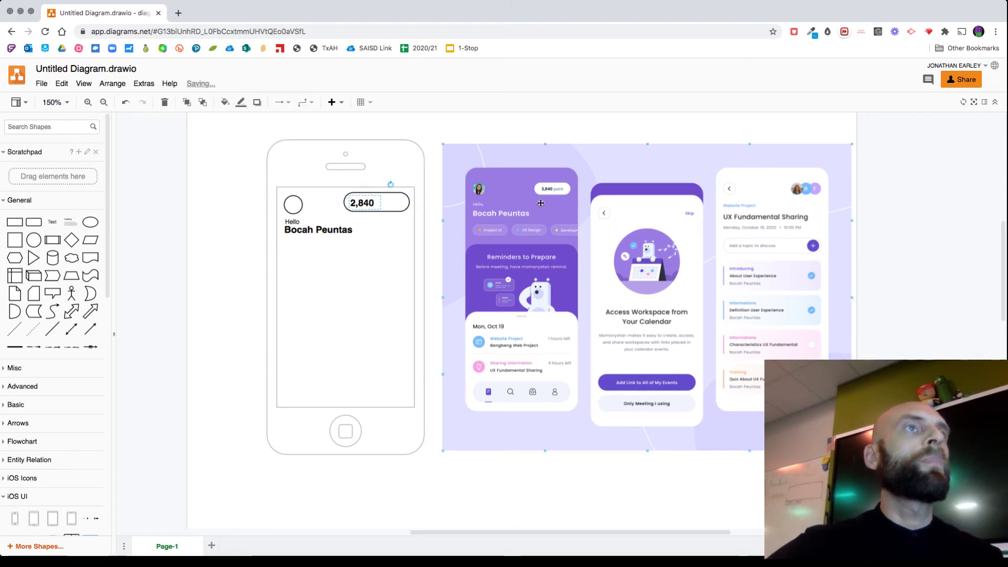
Copy the Hello label into the pill and change it to 'points'
{"action": "left_click", "coordinate": [295, 220]}
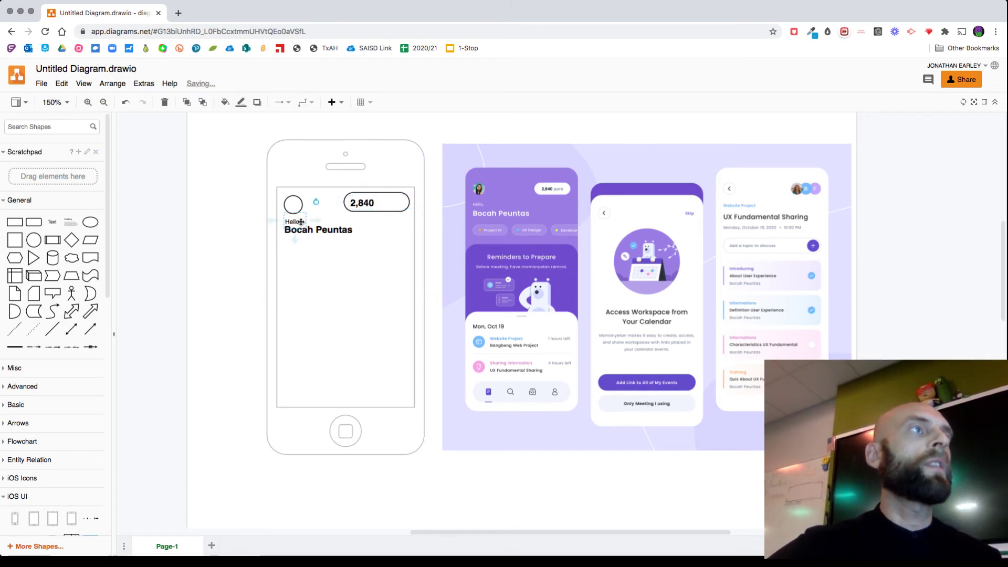
{"action": "left_click", "coordinate": [301, 222]}
{"action": "left_click_drag", "start_coordinate": [302, 227], "coordinate": [387, 202]}
{"action": "double_click", "coordinate": [387, 203]}
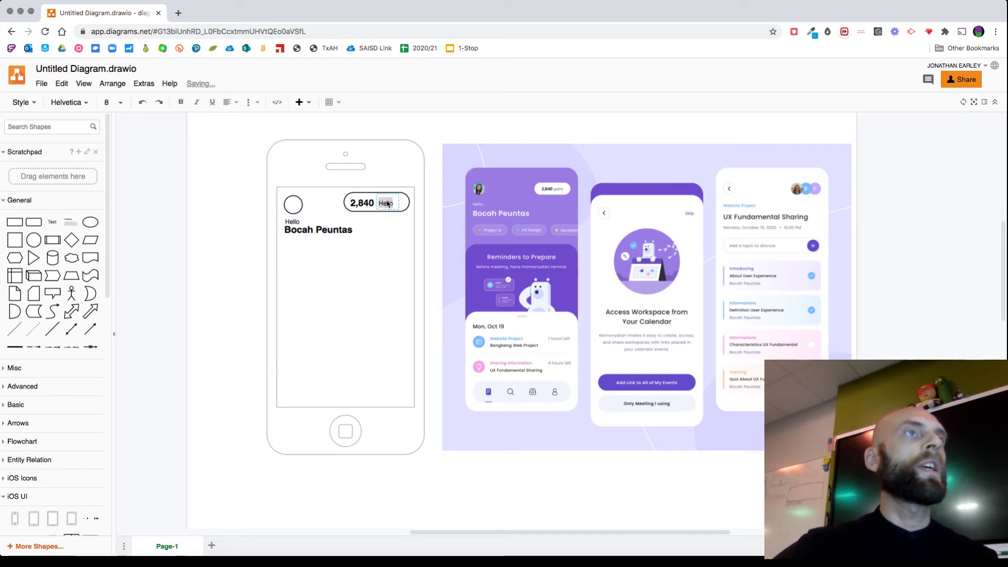
{"action": "type", "text": "points"}
{"action": "left_click", "coordinate": [256, 278]}
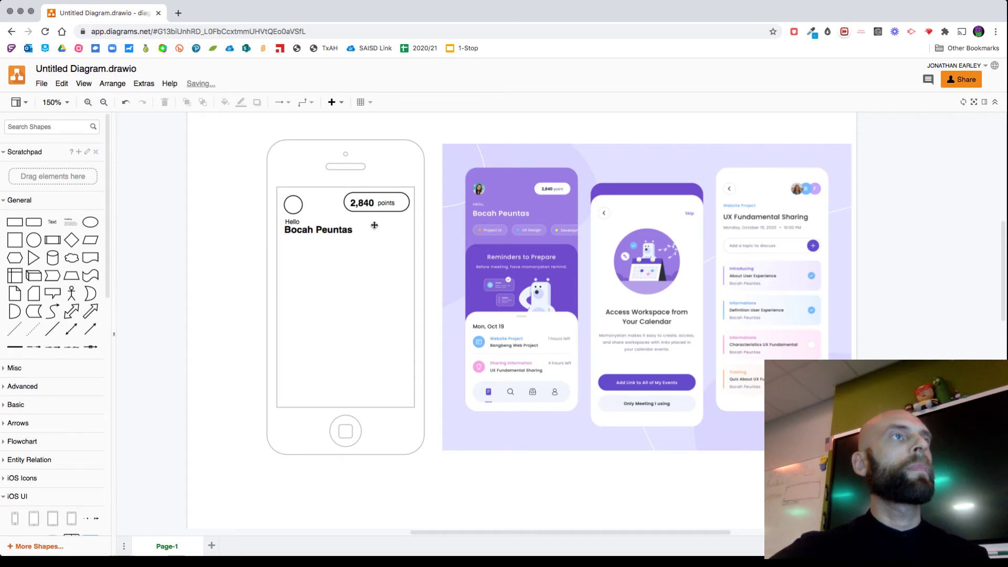
{"action": "left_click", "coordinate": [577, 232]}
Copy the points pill below the greeting as a narrower tag reading 'Project UI'
{"action": "left_click_drag", "start_coordinate": [400, 202], "coordinate": [339, 247]}
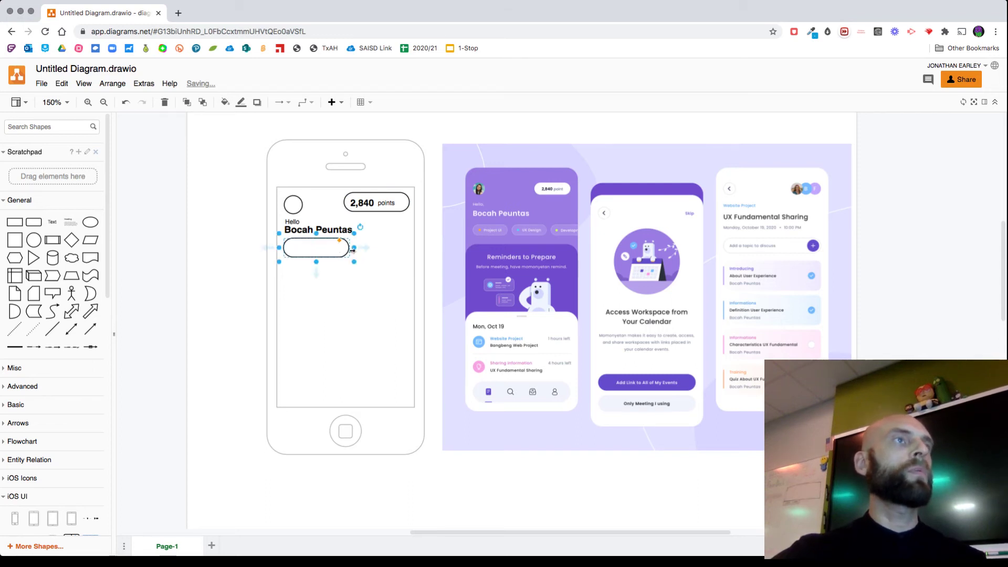
{"action": "mouse_move", "coordinate": [357, 249]}
{"action": "left_mouse_down"}
{"action": "mouse_move", "coordinate": [336, 248]}
{"action": "mouse_move", "coordinate": [375, 248]}
{"action": "left_mouse_up"}
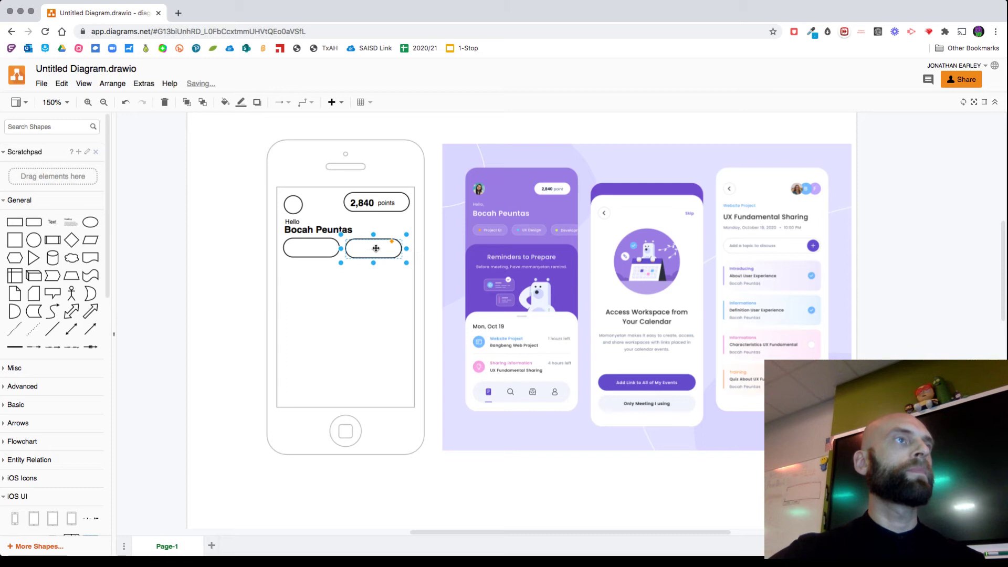
{"action": "left_click", "coordinate": [295, 224]}
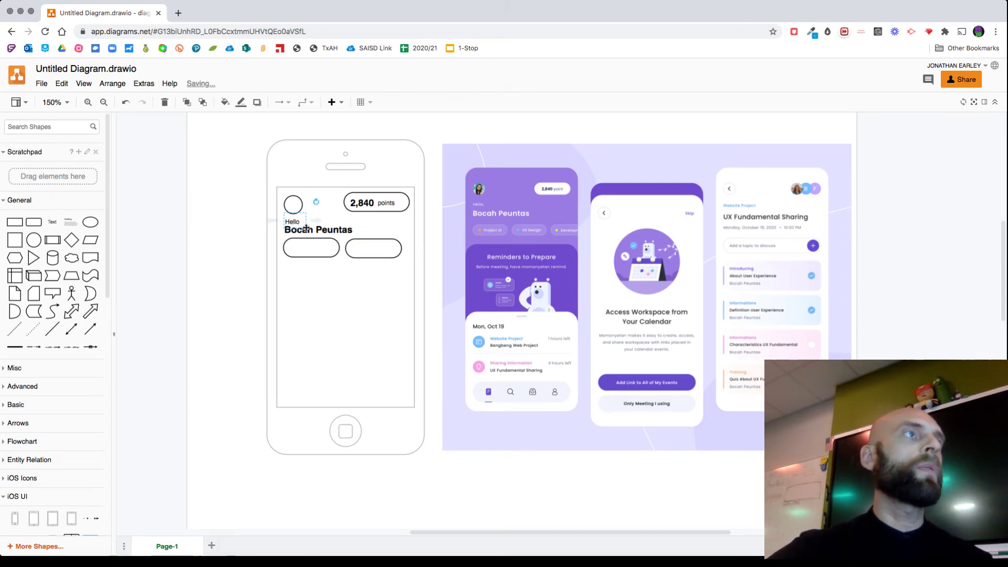
{"action": "left_click_drag", "start_coordinate": [300, 221], "coordinate": [306, 248]}
{"action": "double_click", "coordinate": [302, 247]}
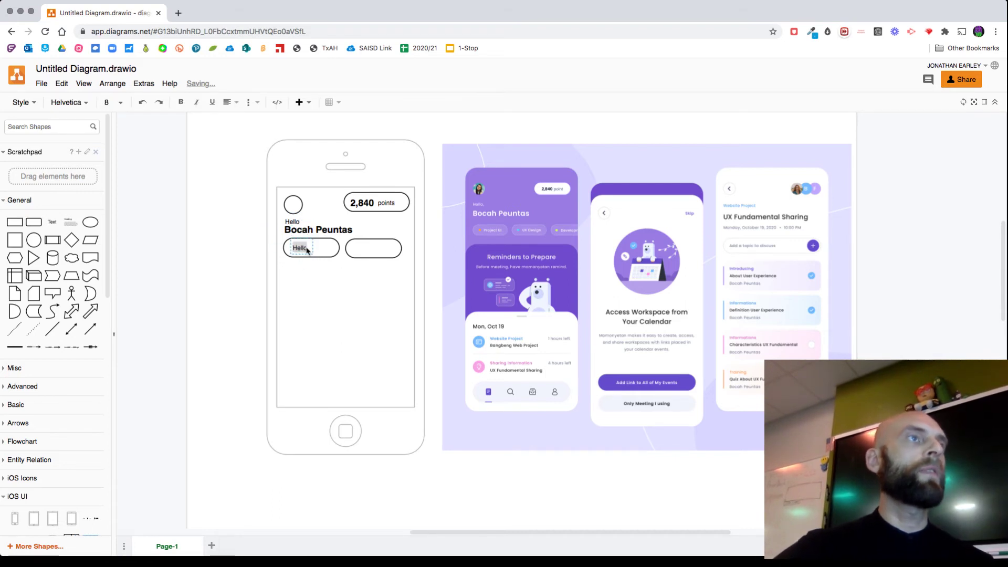
{"action": "type", "text": "Poi"}
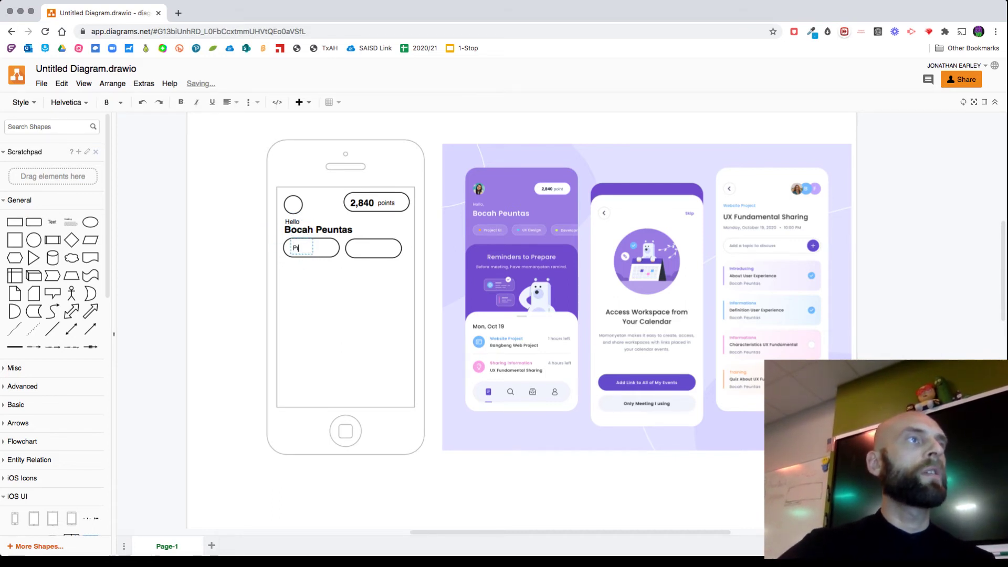
{"action": "type", "text": "ct UI"}
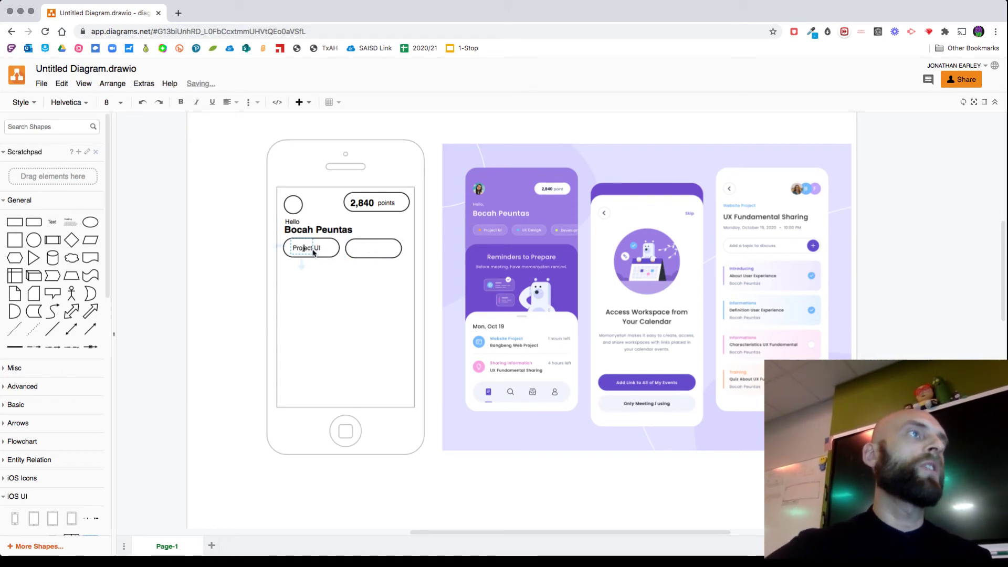
{"action": "key", "text": "super+d"}
Label the second tag pill 'UX Design' and duplicate the 2,840 points pill
{"action": "left_click_drag", "start_coordinate": [307, 245], "coordinate": [372, 249]}
{"action": "double_click", "coordinate": [371, 248]}
{"action": "type", "text": "UXX"}
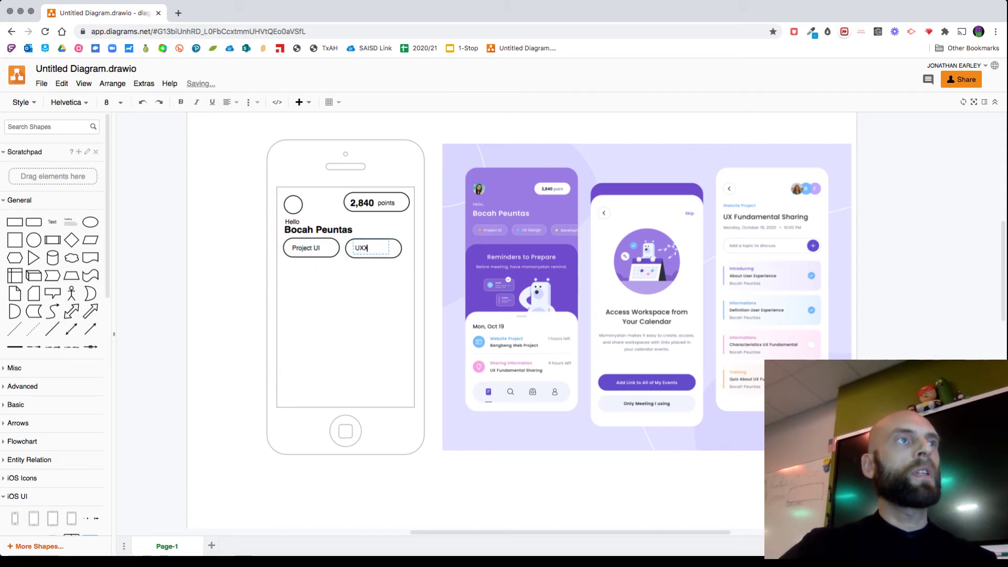
{"action": "key", "text": "BackSpace"}
{"action": "type", "text": "Des"}
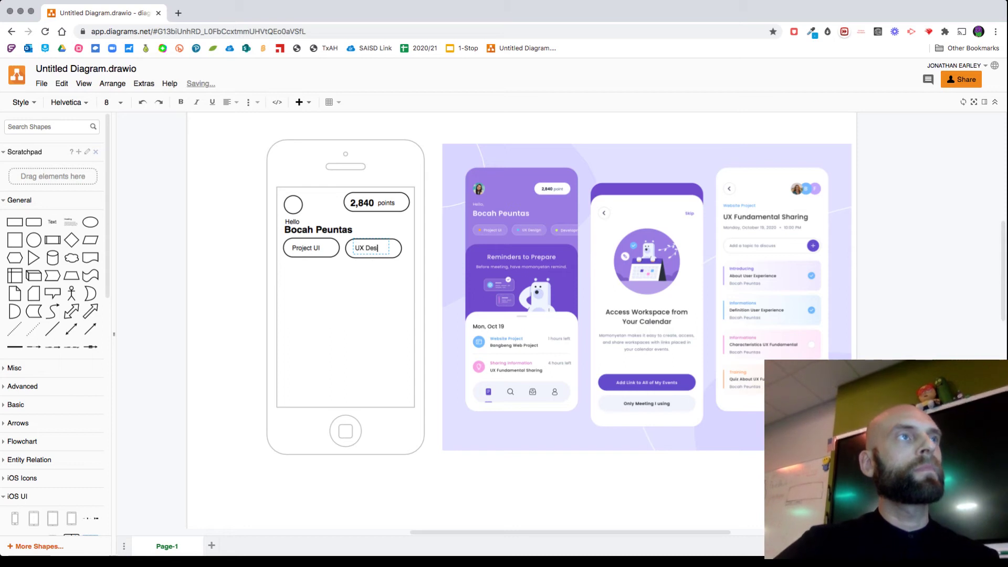
{"action": "type", "text": "ign"}
{"action": "left_click", "coordinate": [355, 326]}
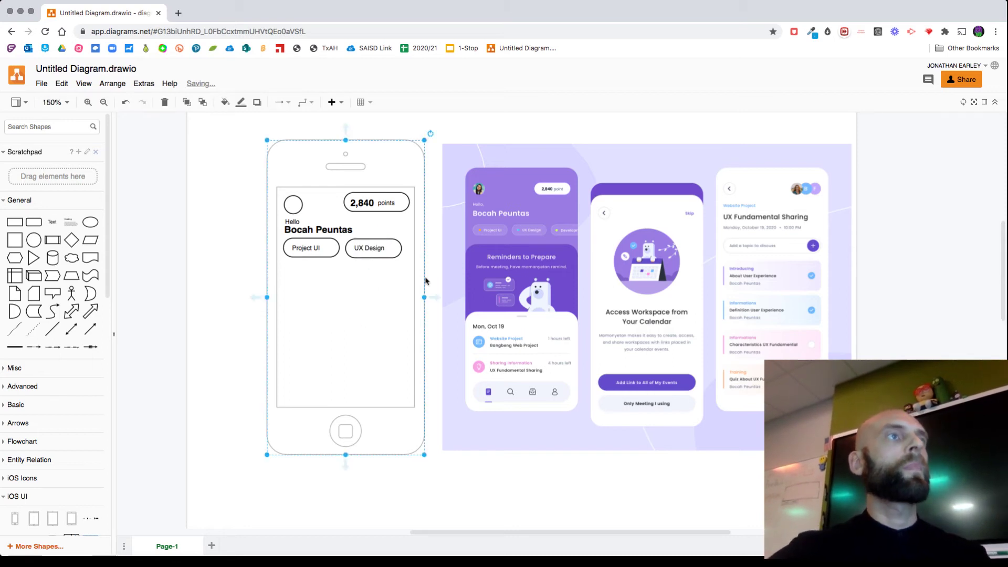
{"action": "left_click", "coordinate": [319, 256]}
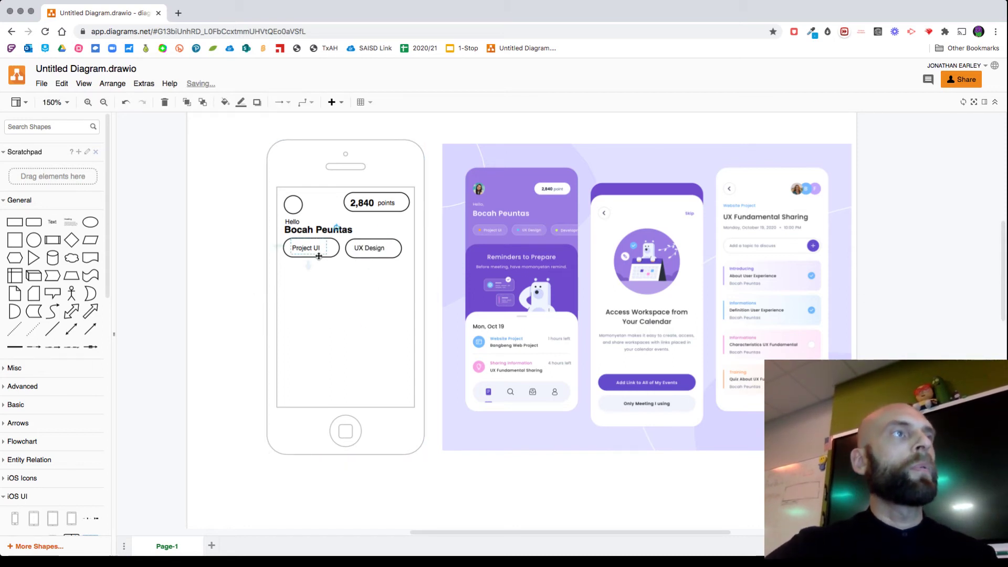
{"action": "left_click", "coordinate": [318, 258]}
{"action": "left_click", "coordinate": [410, 210]}
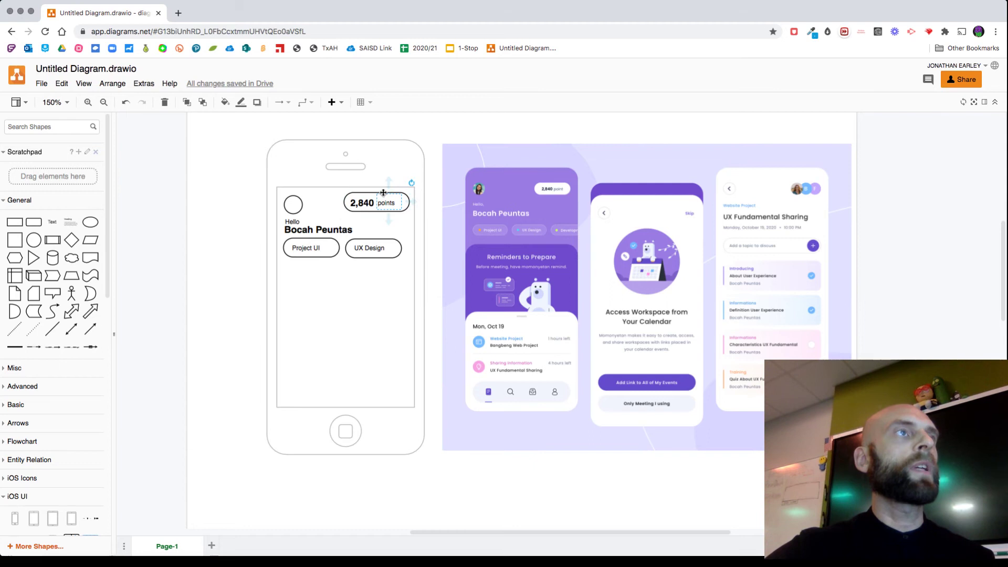
{"action": "key", "text": "super+d"}
Turn the duplicated pill into a large card with slightly rounded corners below the tags
{"action": "left_click_drag", "start_coordinate": [371, 206], "coordinate": [420, 276]}
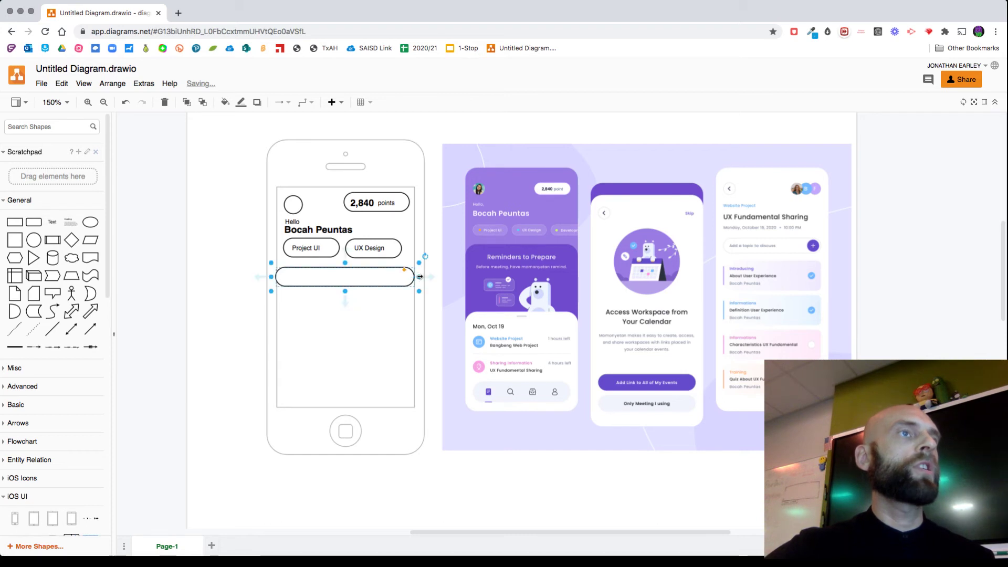
{"action": "left_click_drag", "start_coordinate": [345, 291], "coordinate": [339, 413]}
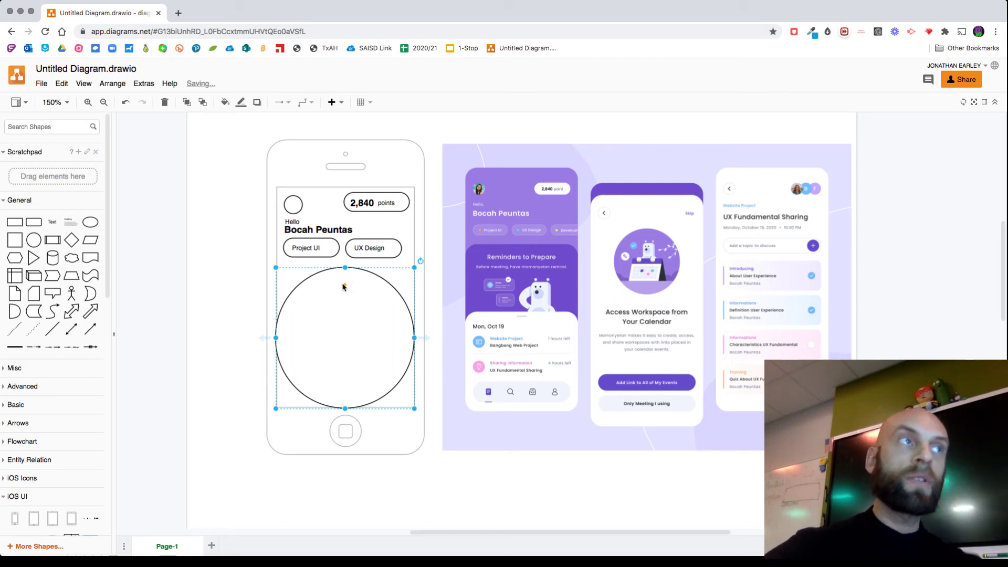
{"action": "left_click_drag", "start_coordinate": [347, 287], "coordinate": [405, 277]}
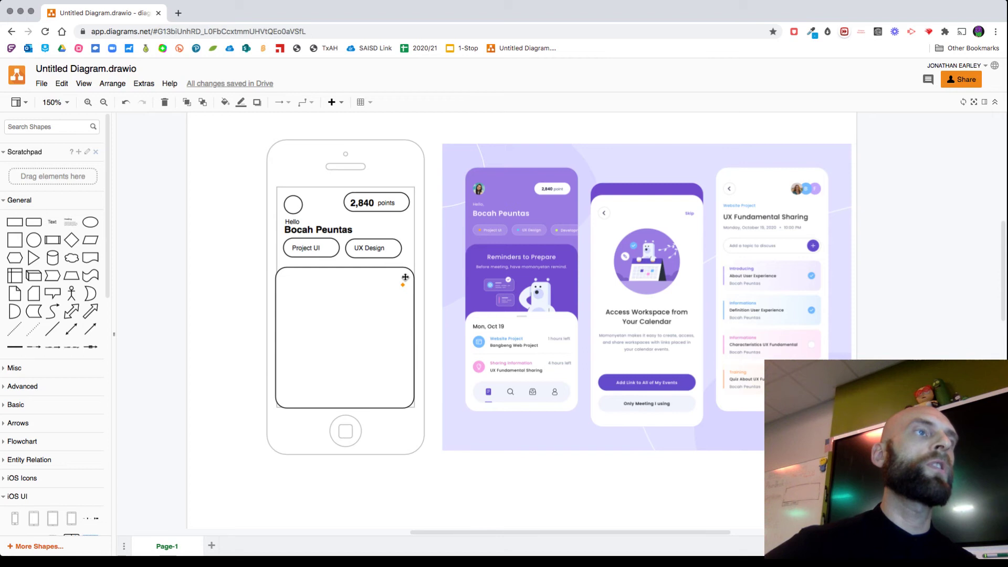
{"action": "left_click_drag", "start_coordinate": [405, 277], "coordinate": [404, 278]}
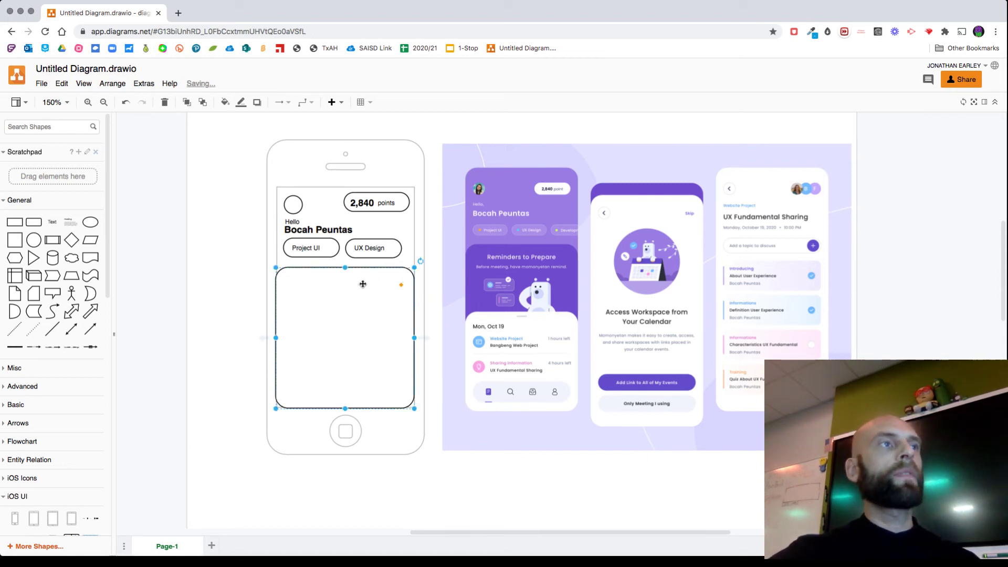
Copy the card lower down and shorten it to fit above the home button
{"action": "left_click_drag", "start_coordinate": [362, 284], "coordinate": [354, 349]}
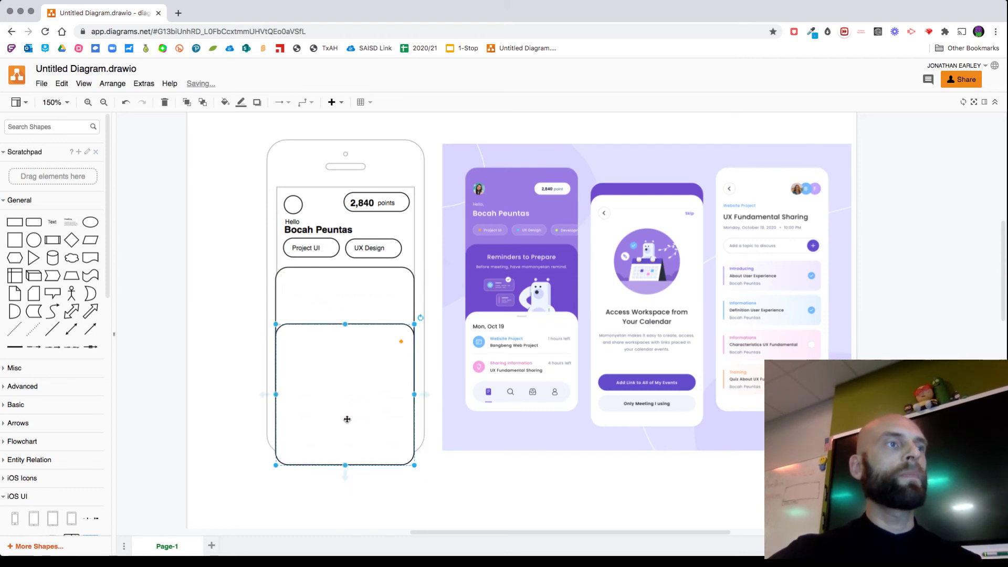
{"action": "left_click_drag", "start_coordinate": [346, 465], "coordinate": [349, 411]}
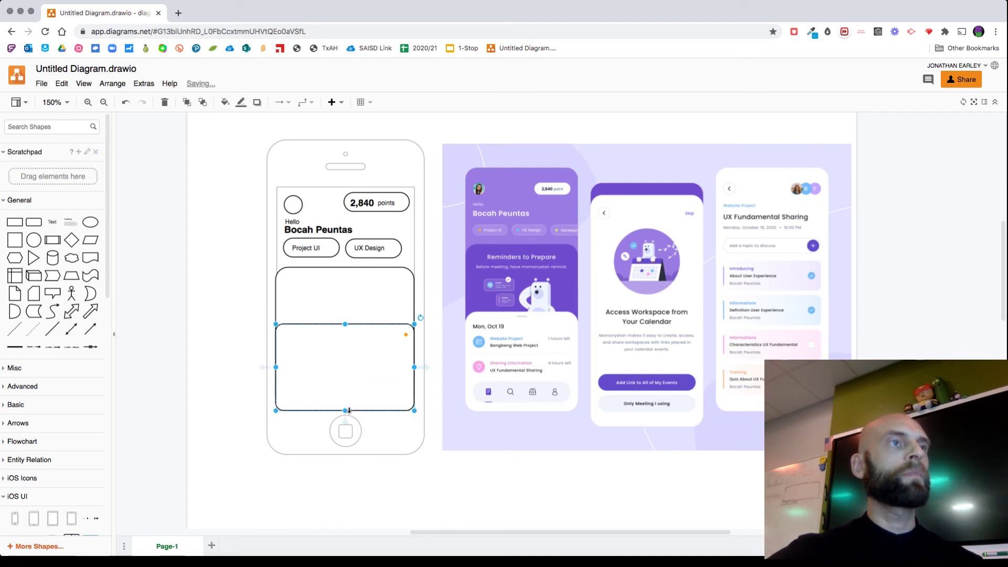
{"action": "left_click", "coordinate": [252, 342]}
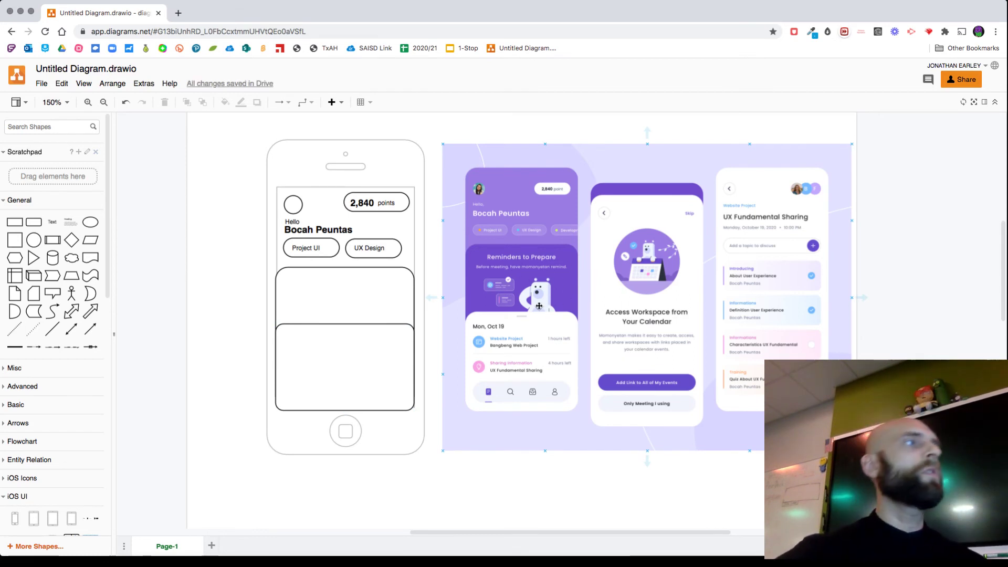
{"action": "scroll", "coordinate": [73, 273], "scroll_direction": "down", "scroll_amount": 2}
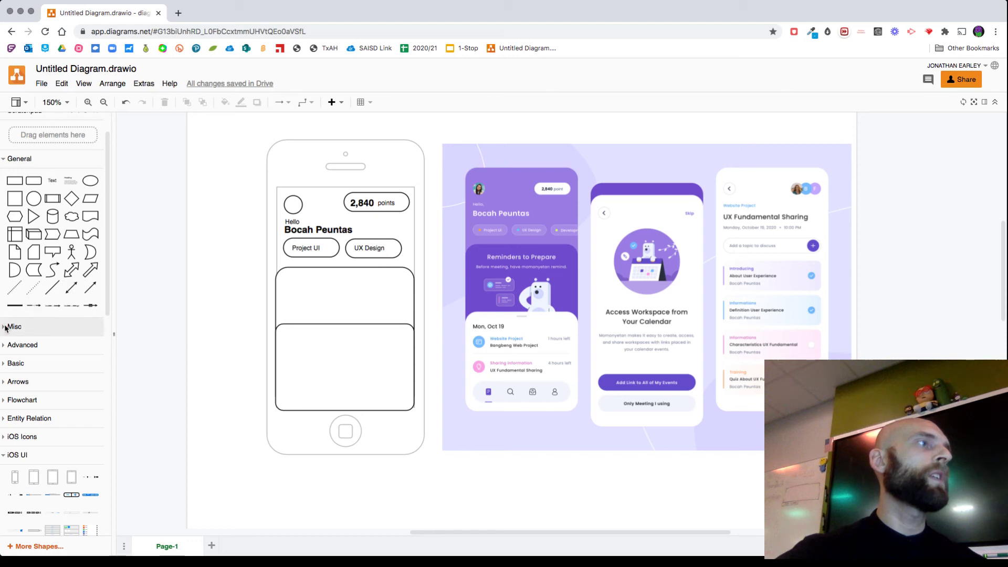
Expand the Misc, Advanced, Basic and Arrows shape libraries in the Shapes panel
{"action": "left_click", "coordinate": [5, 328]}
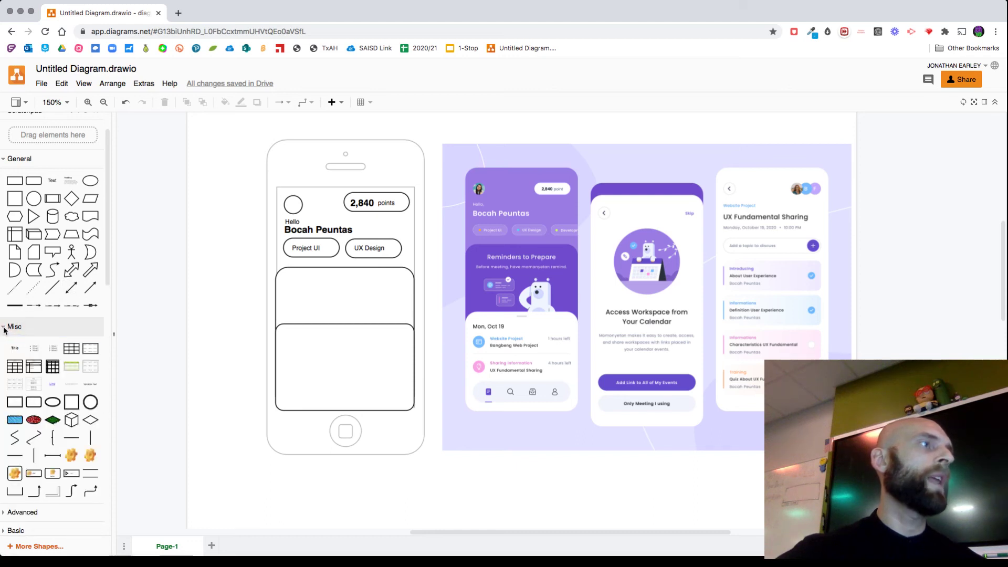
{"action": "scroll", "coordinate": [4, 341], "scroll_direction": "down", "scroll_amount": 3}
{"action": "left_click", "coordinate": [4, 345]}
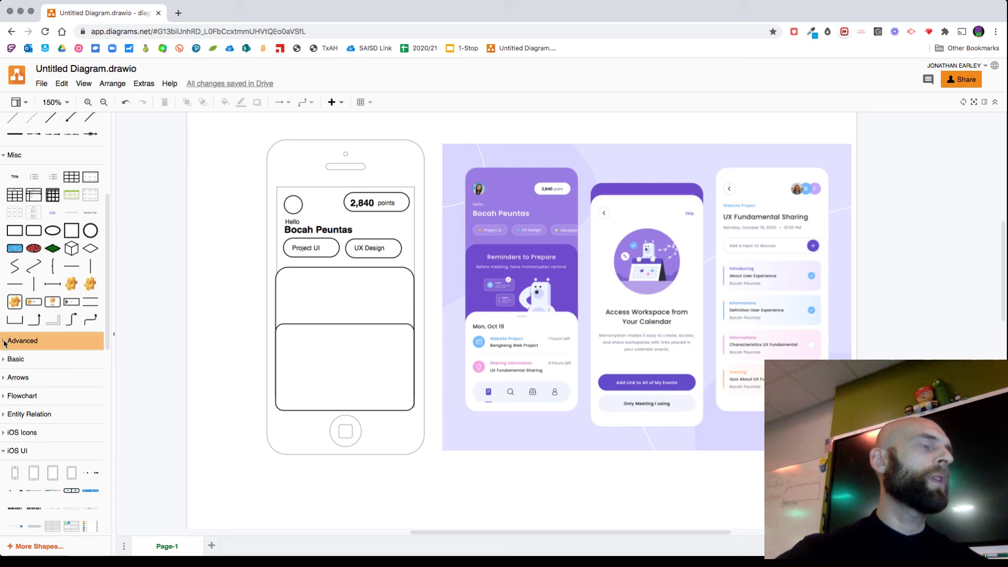
{"action": "scroll", "coordinate": [46, 436], "scroll_direction": "down", "scroll_amount": 2}
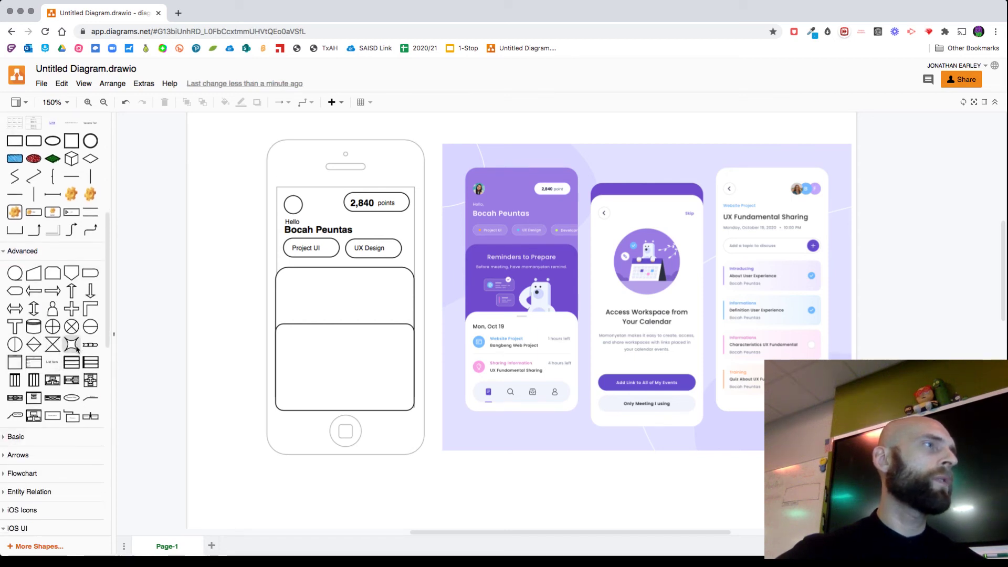
{"action": "scroll", "coordinate": [63, 383], "scroll_direction": "down", "scroll_amount": 1}
{"action": "left_click", "coordinate": [5, 399]}
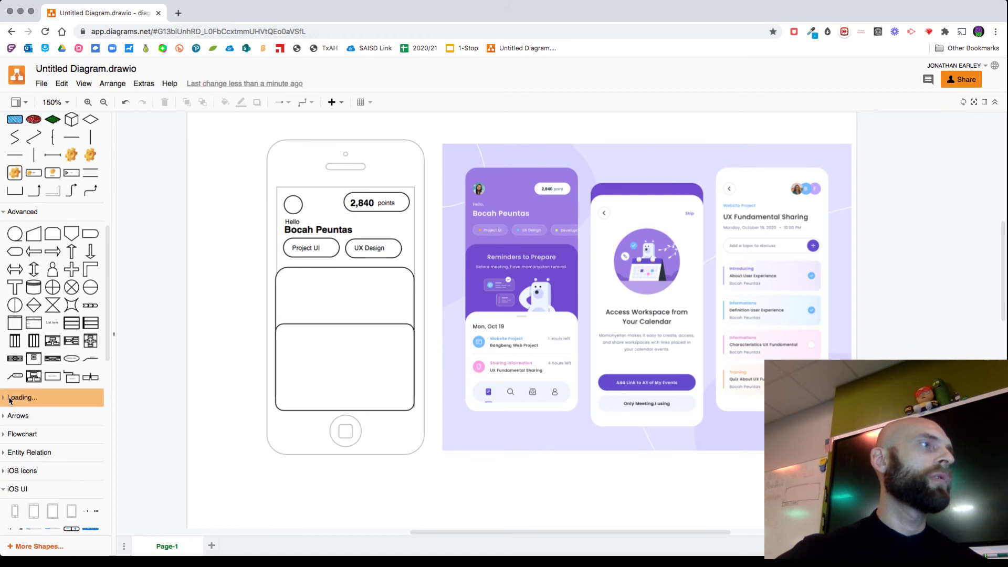
{"action": "scroll", "coordinate": [84, 402], "scroll_direction": "down", "scroll_amount": 5}
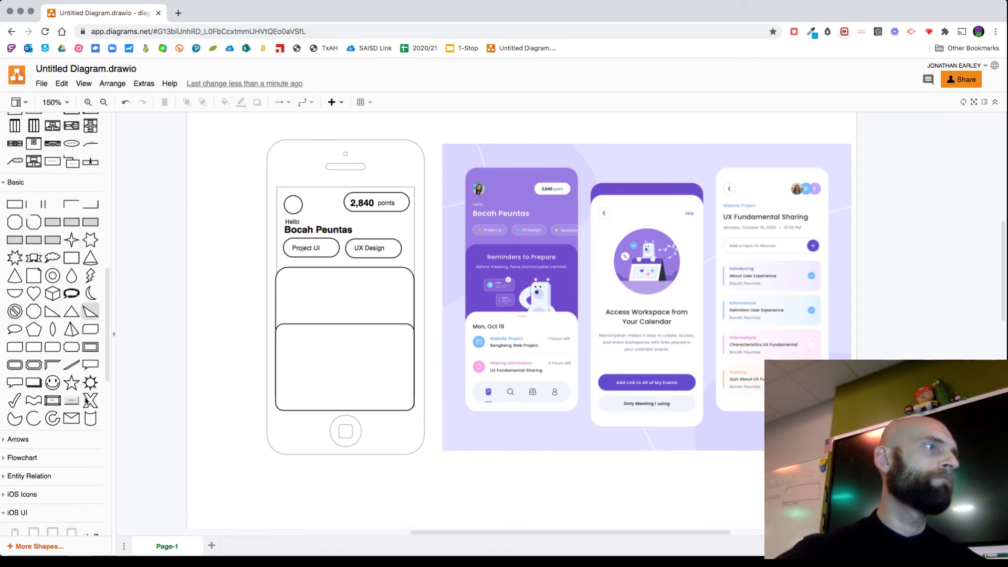
{"action": "left_click", "coordinate": [3, 425]}
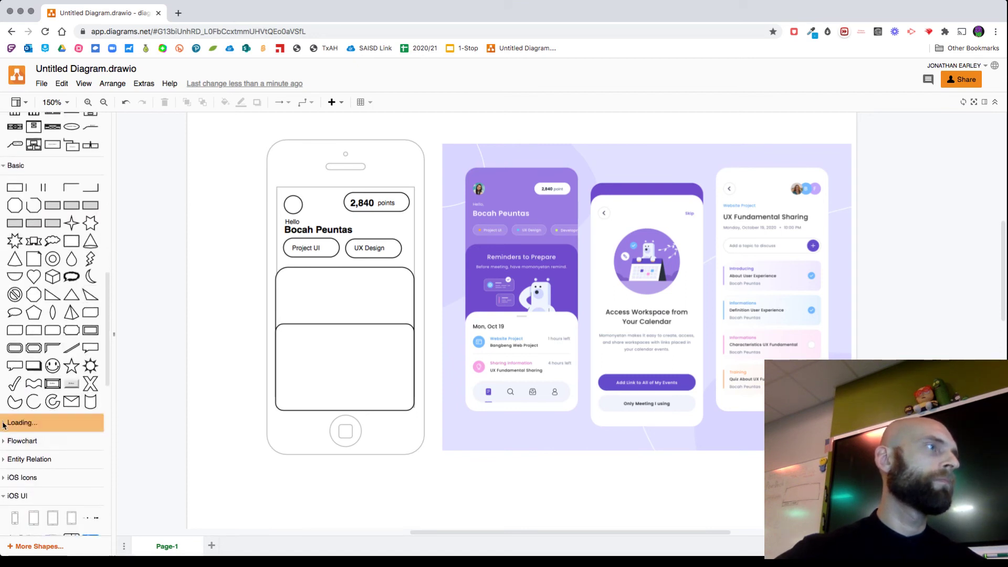
Expand the Flowchart, Entity Relation and Mockup Graphics shape libraries
{"action": "scroll", "coordinate": [3, 414], "scroll_direction": "down", "scroll_amount": 4}
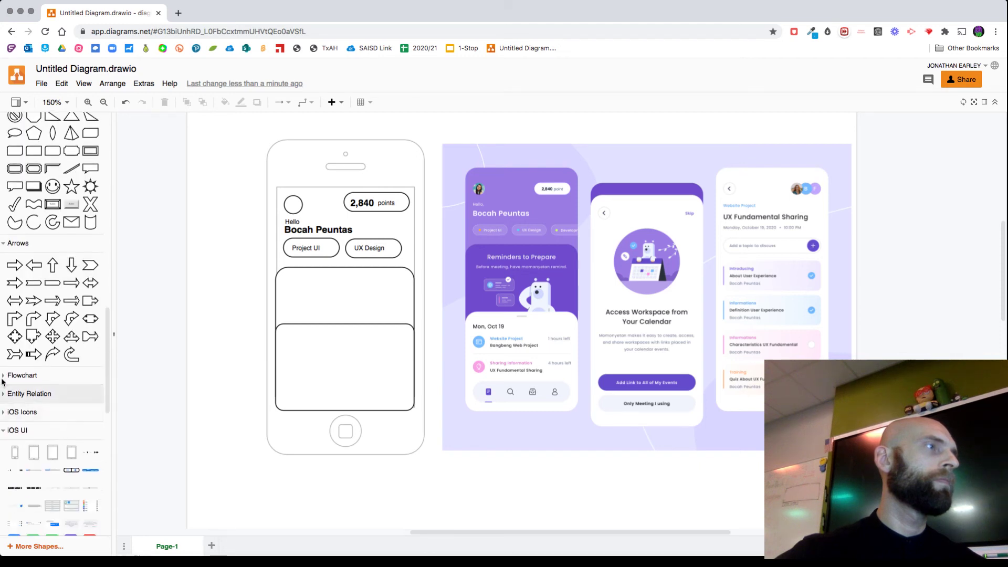
{"action": "left_click", "coordinate": [5, 376]}
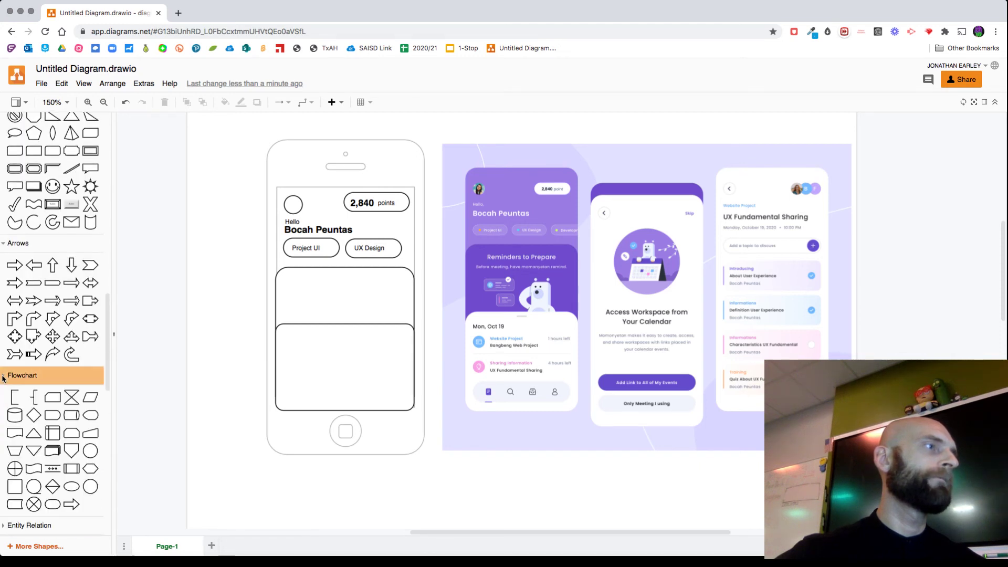
{"action": "scroll", "coordinate": [39, 424], "scroll_direction": "down", "scroll_amount": 5}
{"action": "scroll", "coordinate": [39, 424], "scroll_direction": "down", "scroll_amount": 1}
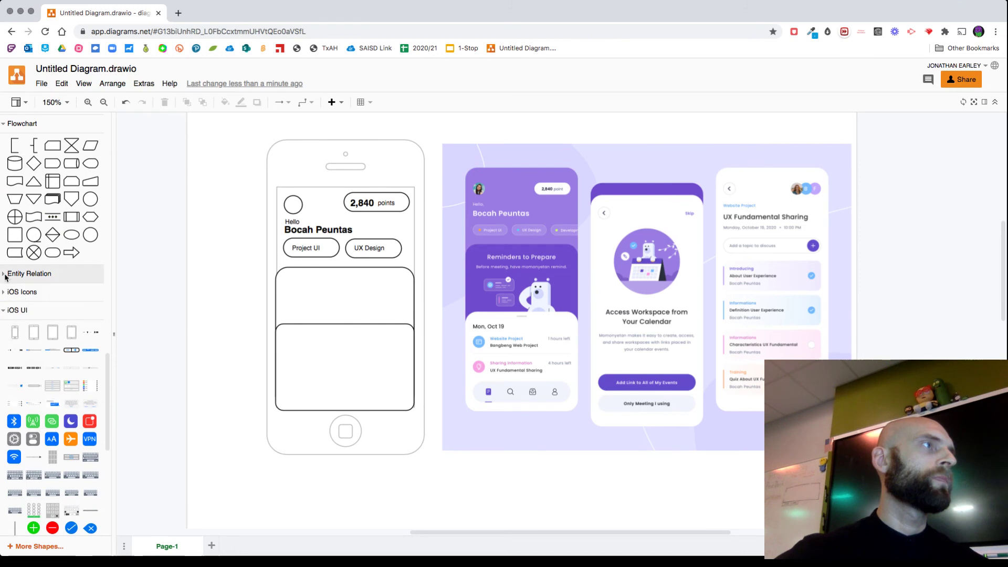
{"action": "left_click", "coordinate": [32, 274]}
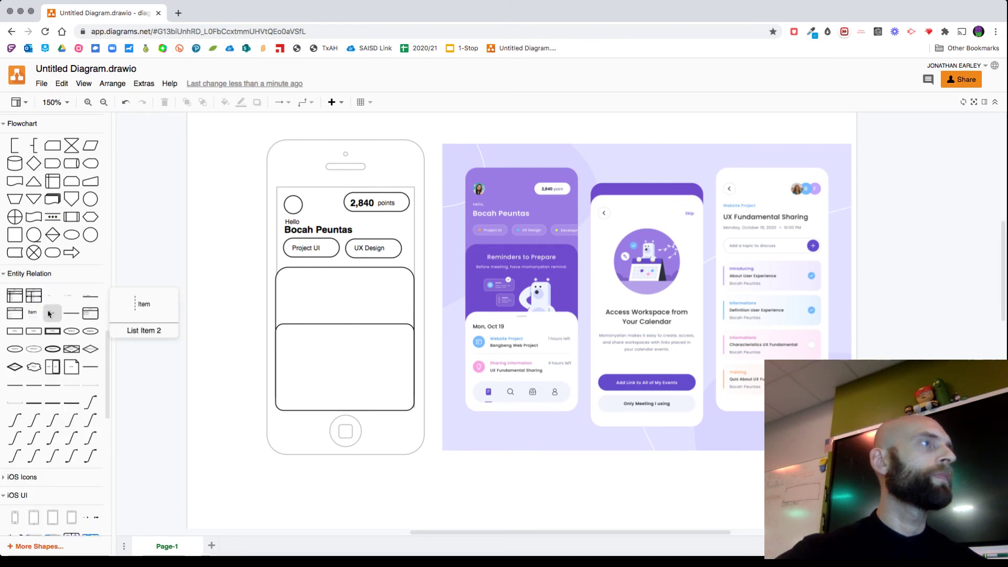
{"action": "scroll", "coordinate": [46, 314], "scroll_direction": "down", "scroll_amount": 10}
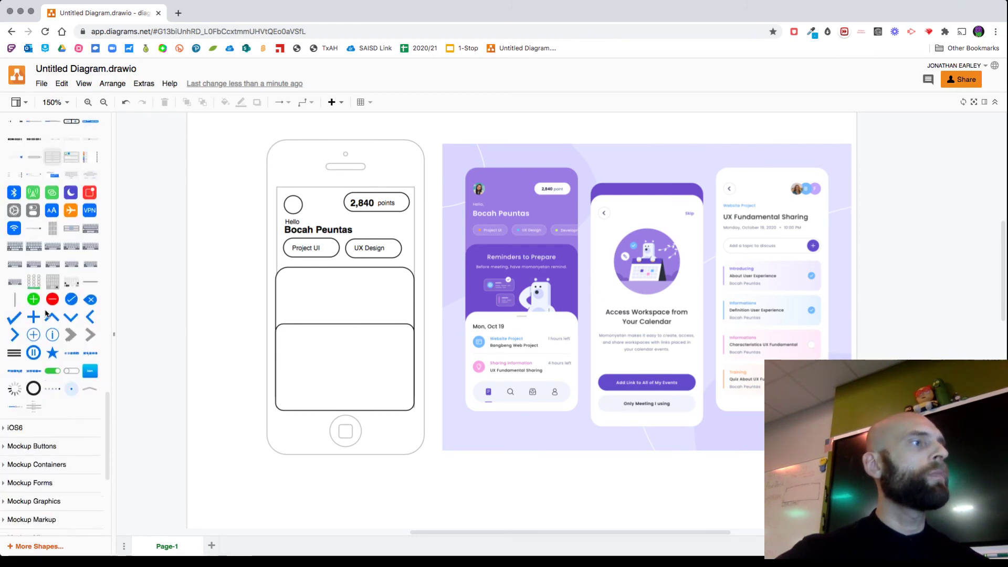
{"action": "scroll", "coordinate": [46, 313], "scroll_direction": "down", "scroll_amount": 1}
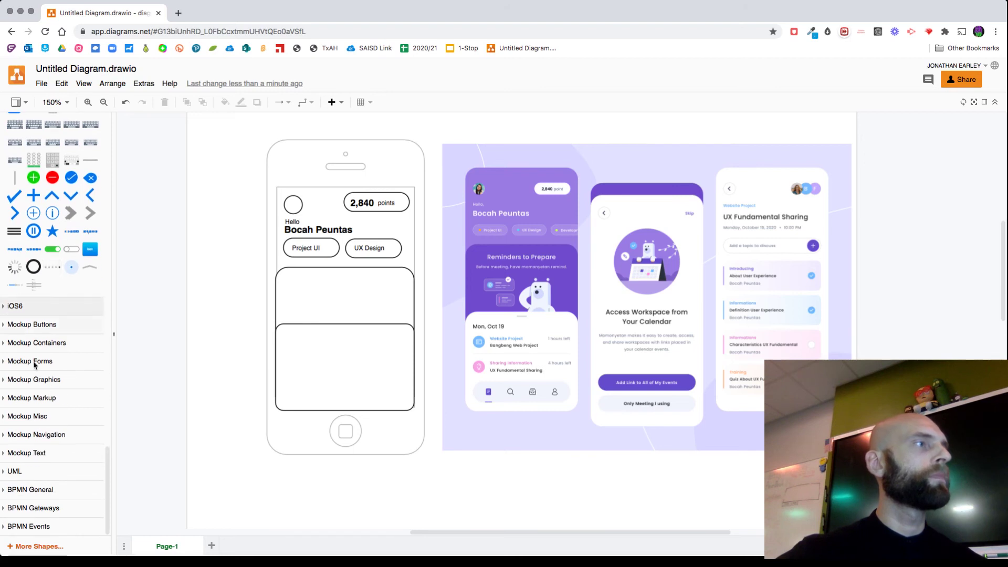
{"action": "left_click", "coordinate": [3, 380]}
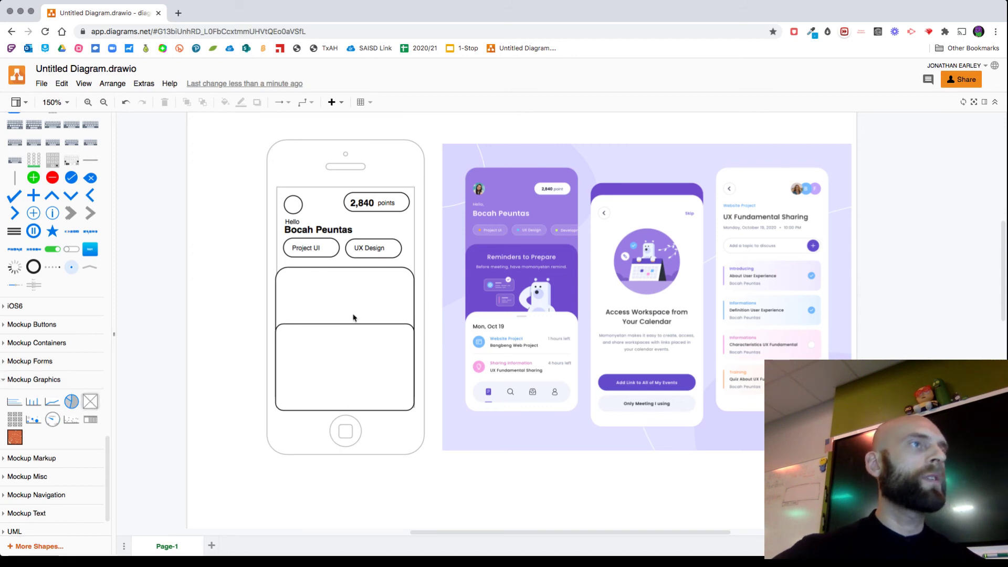
Place an image placeholder in the top card, a pill-shaped bottom bar, and a small image icon in it
{"action": "left_click_drag", "start_coordinate": [360, 306], "coordinate": [295, 306]}
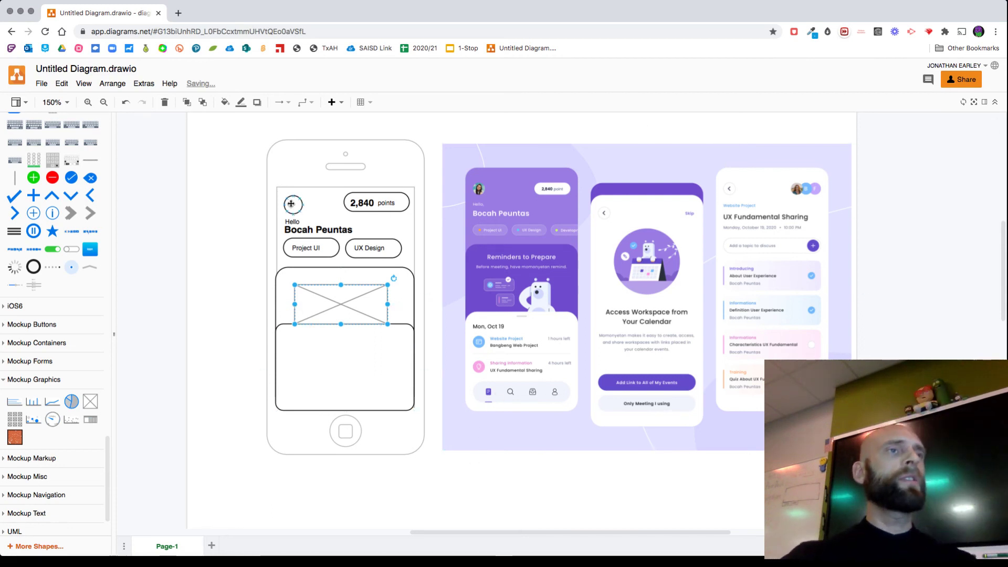
{"action": "left_click_drag", "start_coordinate": [408, 203], "coordinate": [408, 391]}
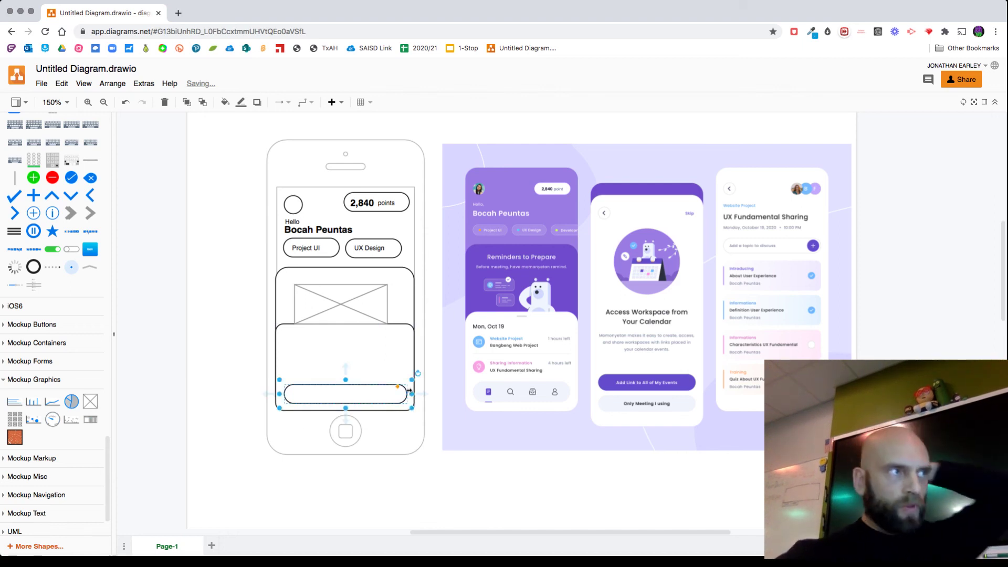
{"action": "left_click", "coordinate": [378, 312]}
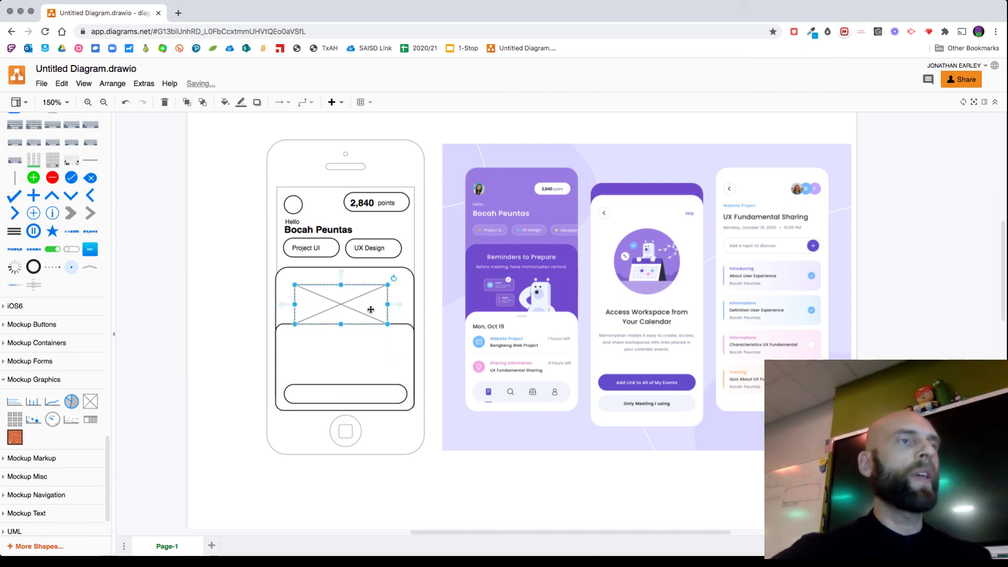
{"action": "left_click_drag", "start_coordinate": [366, 309], "coordinate": [308, 392]}
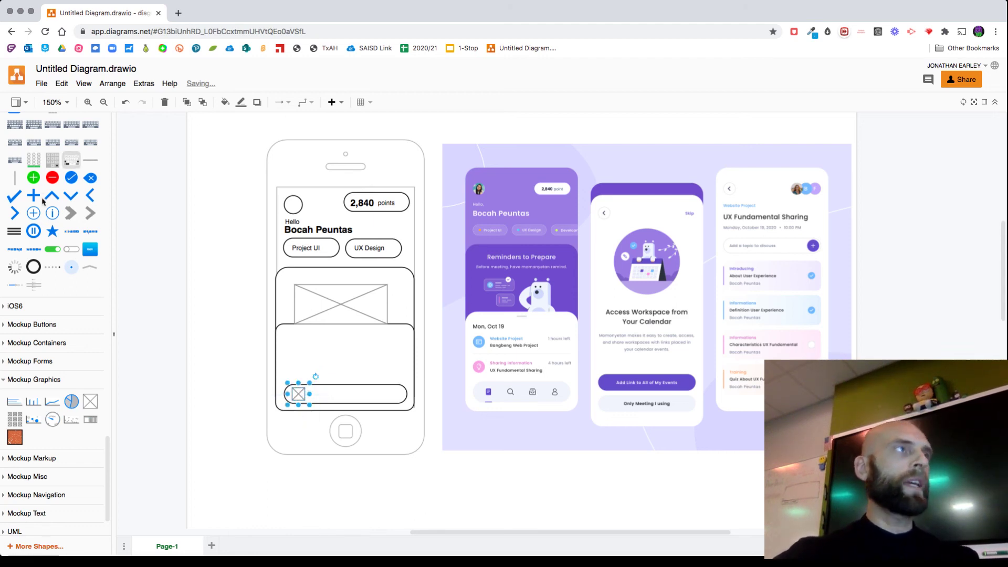
{"action": "scroll", "coordinate": [42, 203], "scroll_direction": "up", "scroll_amount": 5}
Space four small image icons along the bottom nav bar and select the purple reference image
{"action": "scroll", "coordinate": [42, 204], "scroll_direction": "up", "scroll_amount": 10}
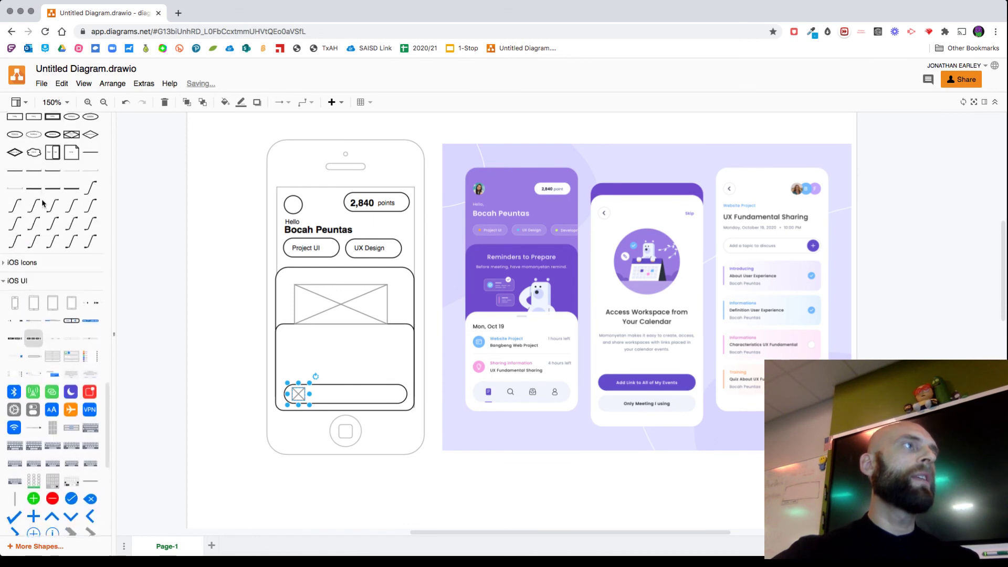
{"action": "scroll", "coordinate": [42, 202], "scroll_direction": "up", "scroll_amount": 10}
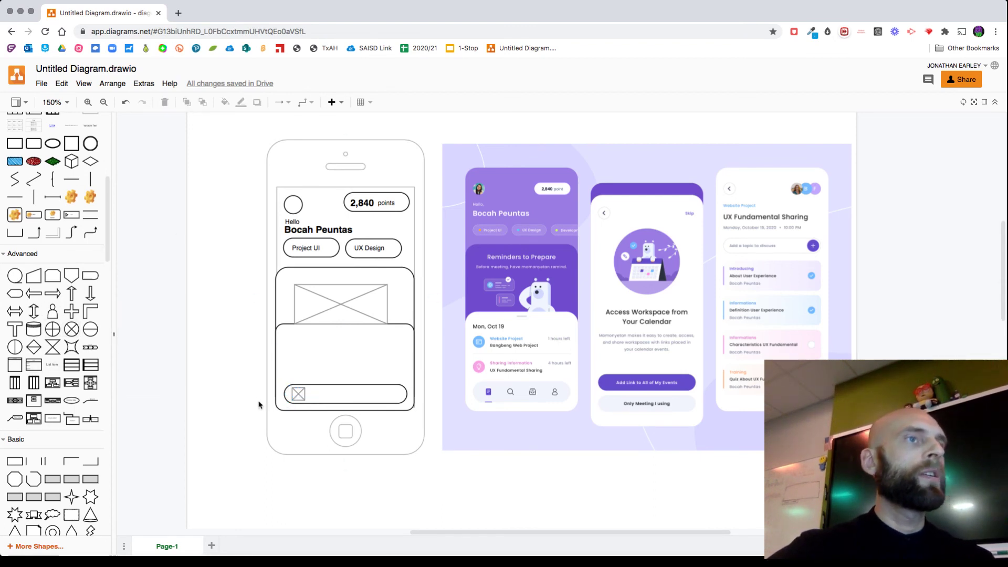
{"action": "left_click_drag", "start_coordinate": [298, 395], "coordinate": [328, 394]}
{"action": "left_click", "coordinate": [233, 428]}
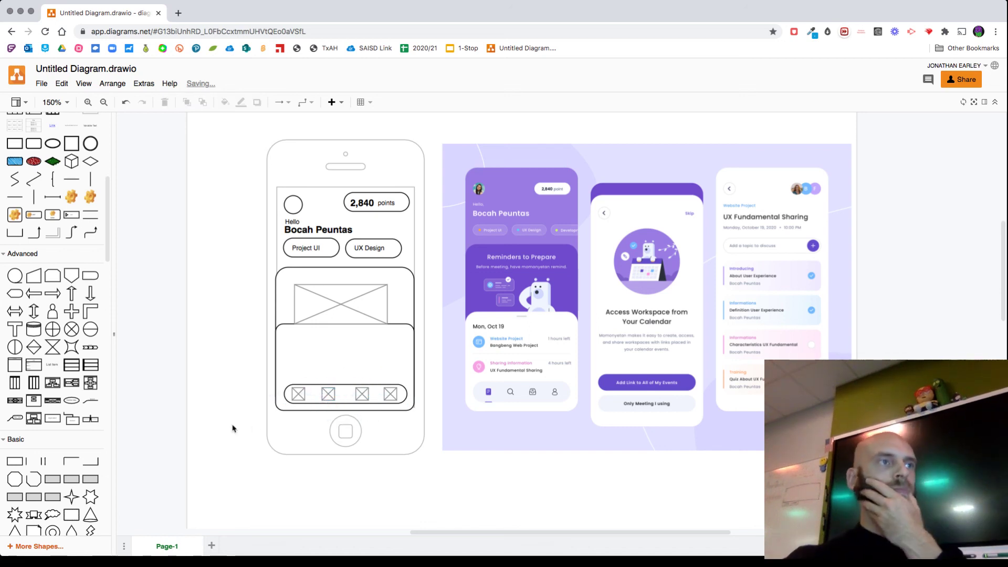
{"action": "left_click", "coordinate": [347, 386]}
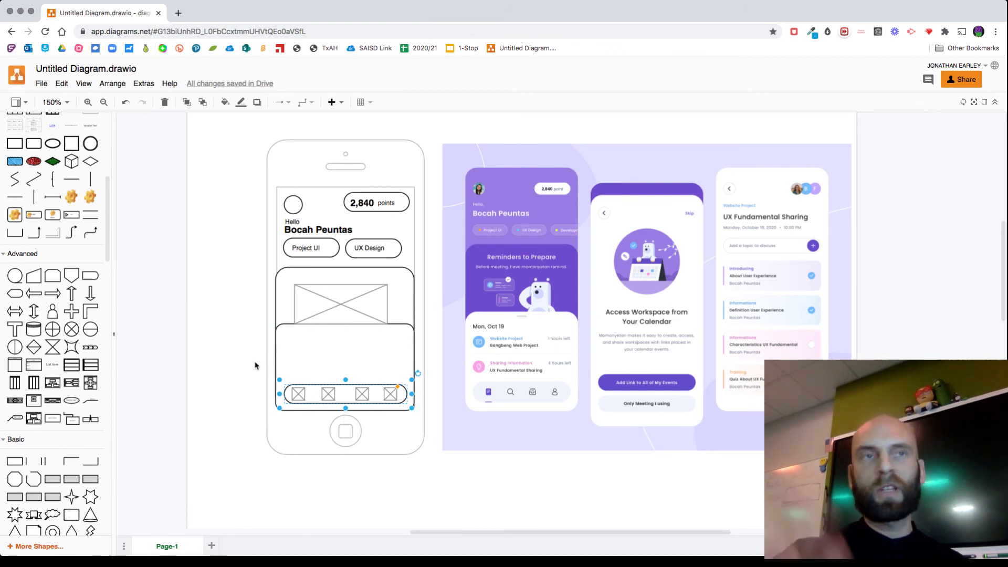
{"action": "left_click", "coordinate": [479, 269]}
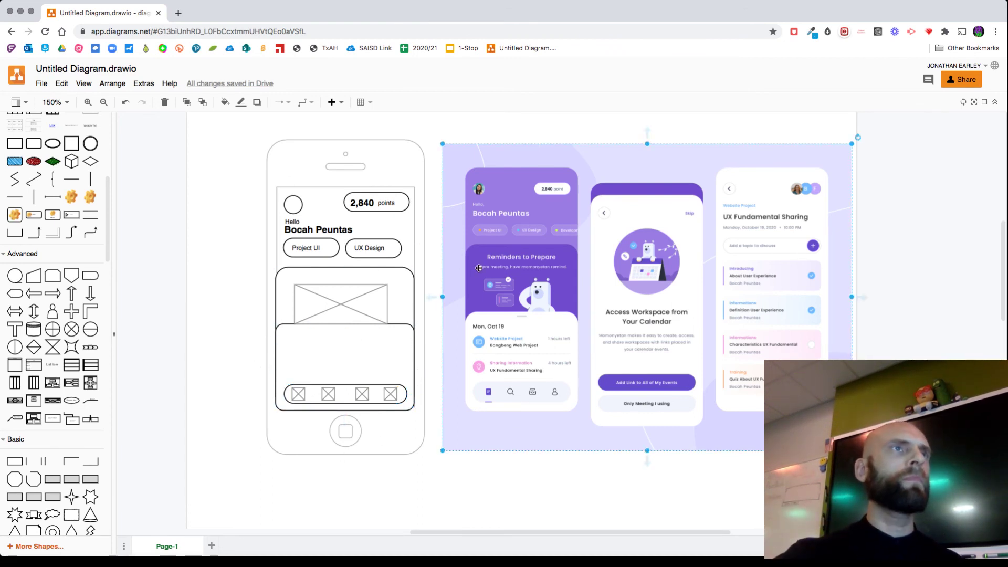
Delete the reference image and export the diagram as PNG, saving Untitled Diagram.png to the device
{"action": "key", "text": "Delete"}
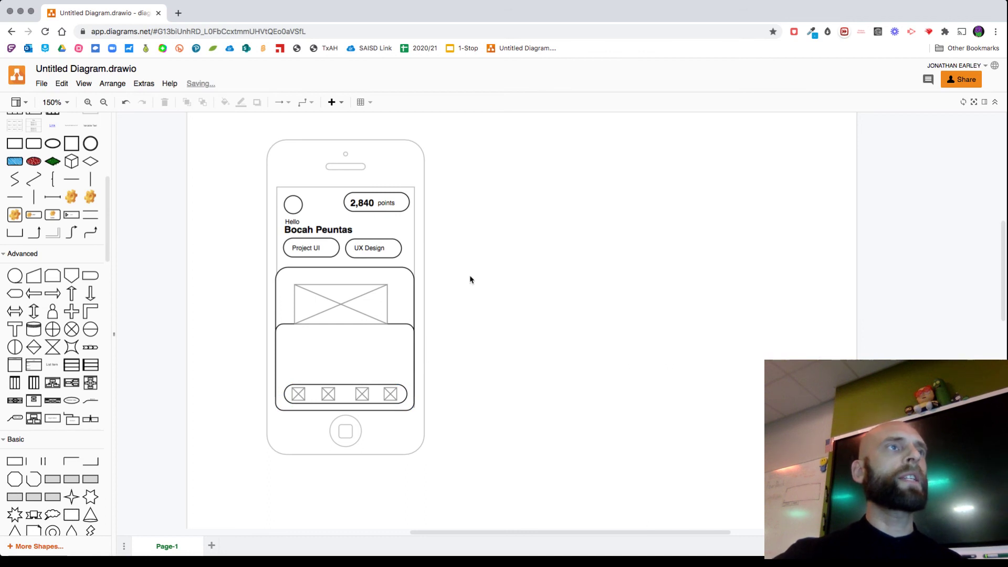
{"action": "left_click", "coordinate": [41, 85]}
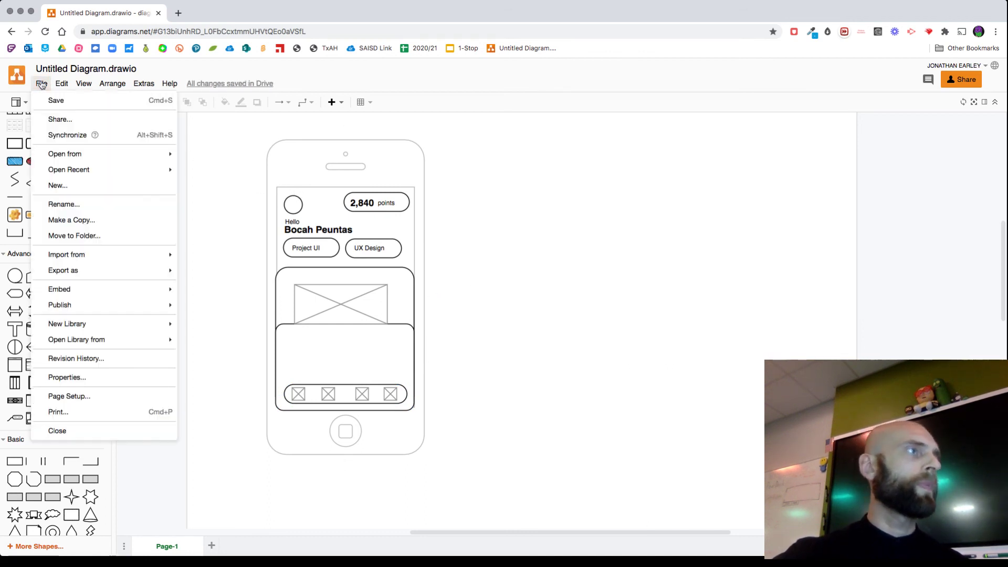
{"action": "mouse_move", "coordinate": [100, 272]}
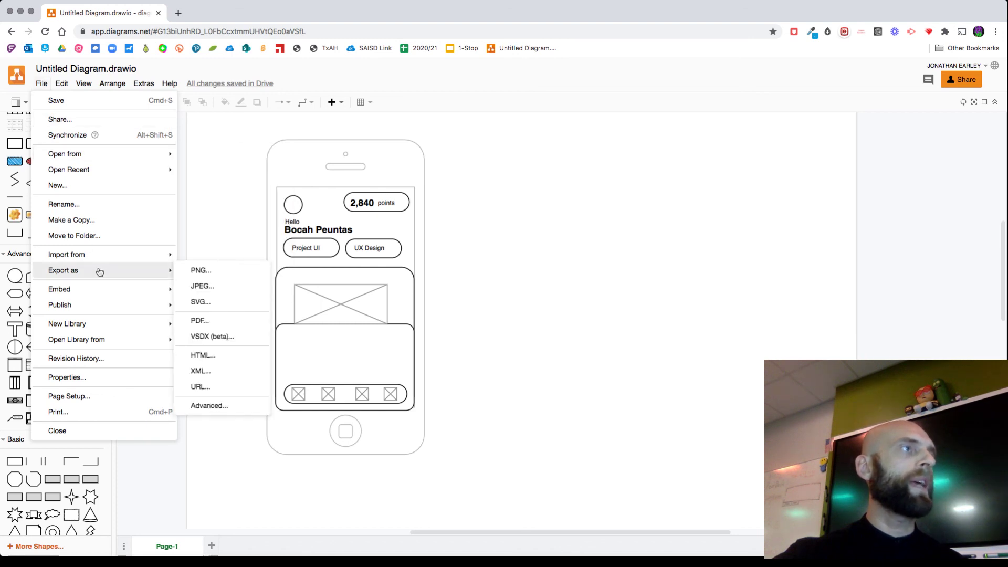
{"action": "left_click", "coordinate": [206, 271]}
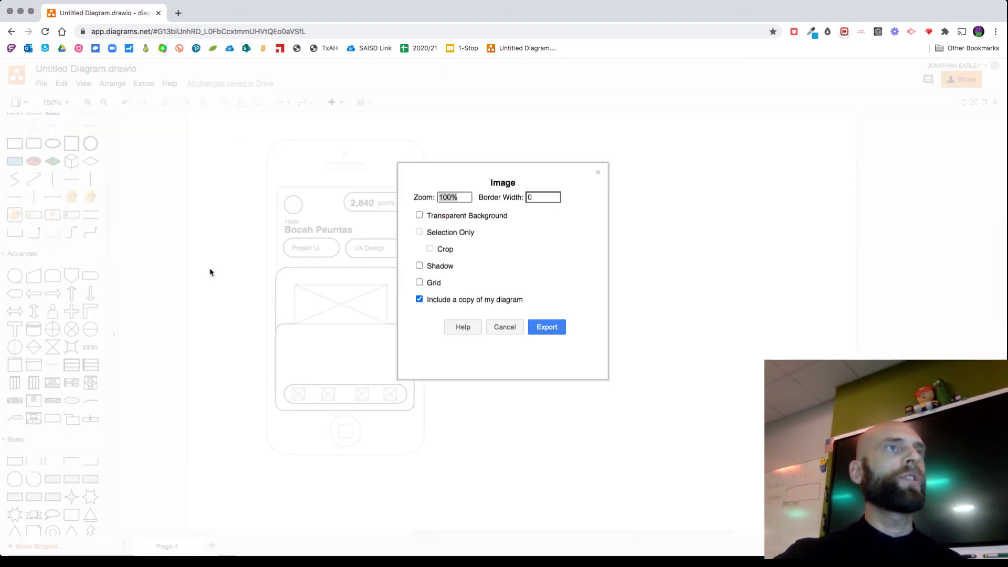
{"action": "left_click", "coordinate": [554, 334]}
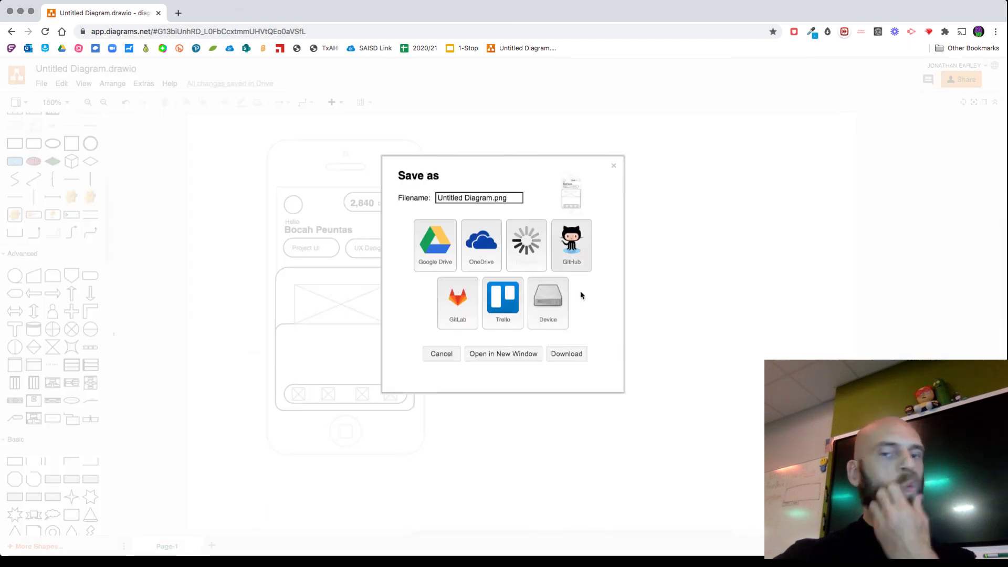
{"action": "left_click", "coordinate": [544, 310]}
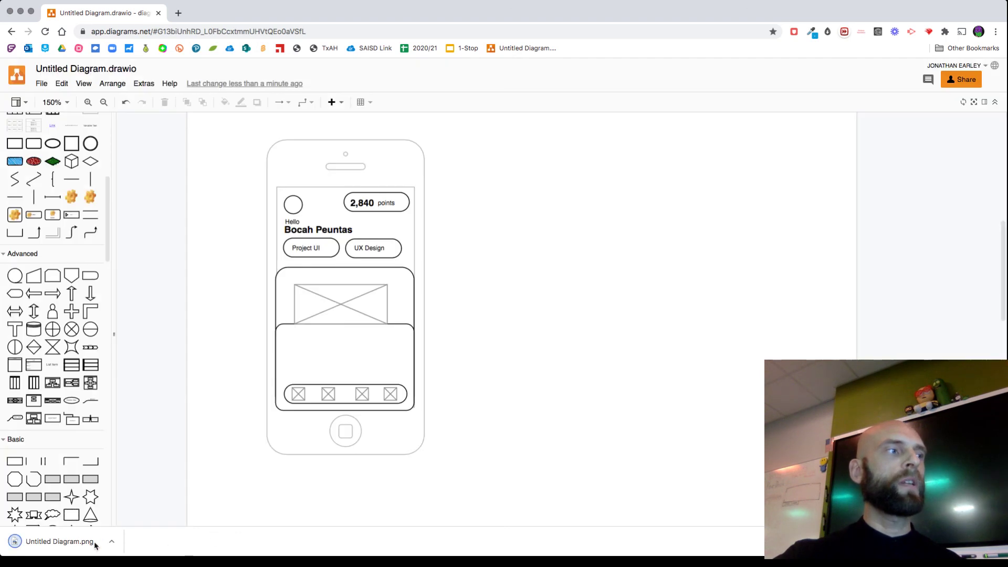
{"action": "left_click", "coordinate": [70, 539]}
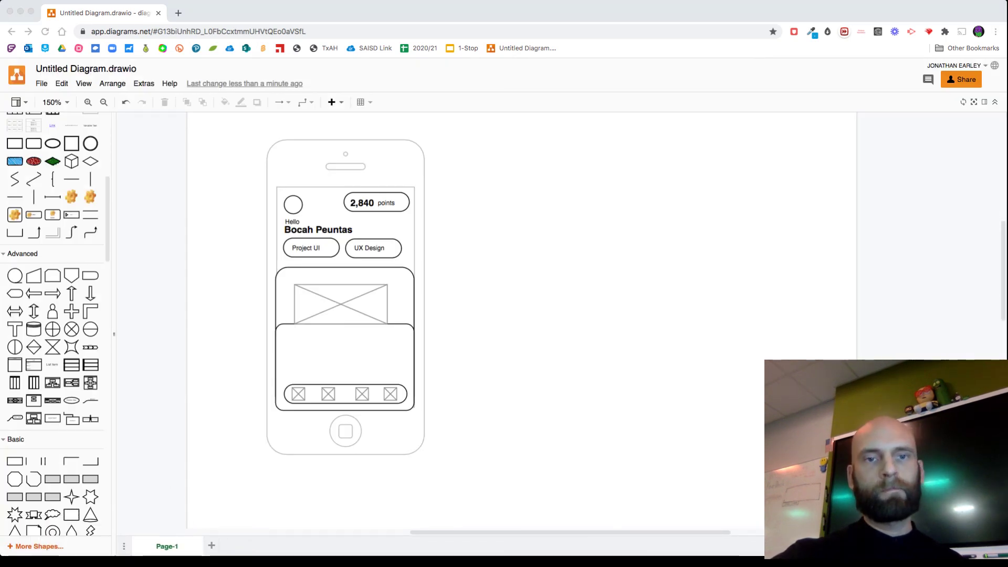
Move the Preview window showing Untitled Diagram.png to the centre of the screen
{"action": "left_click_drag", "start_coordinate": [980, 15], "coordinate": [614, 115]}
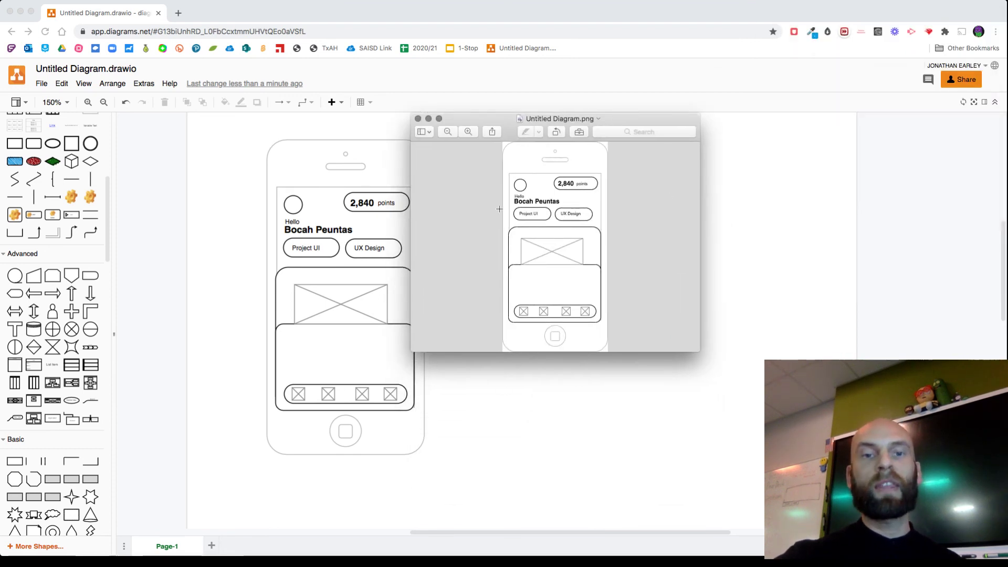